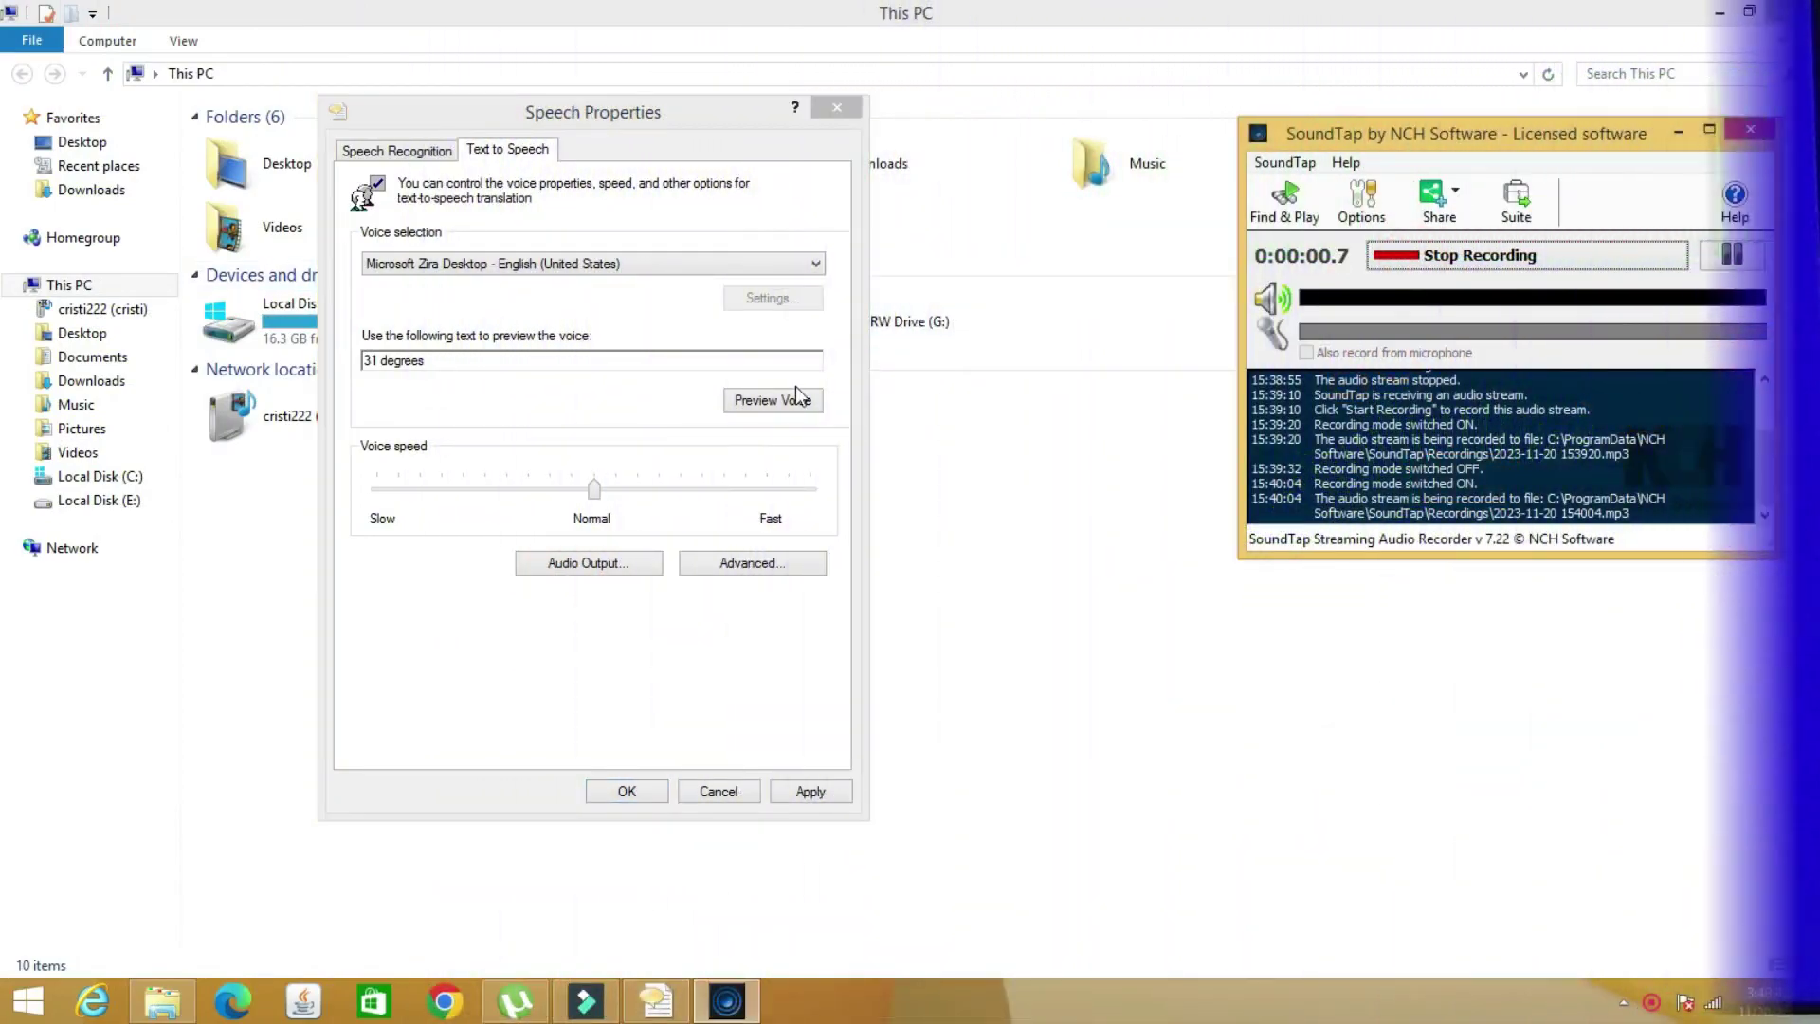
Finish the '31 degrees' clip, then record the voice reading 'alert! alert! alert! temperature set point'.
left_click(794, 398)
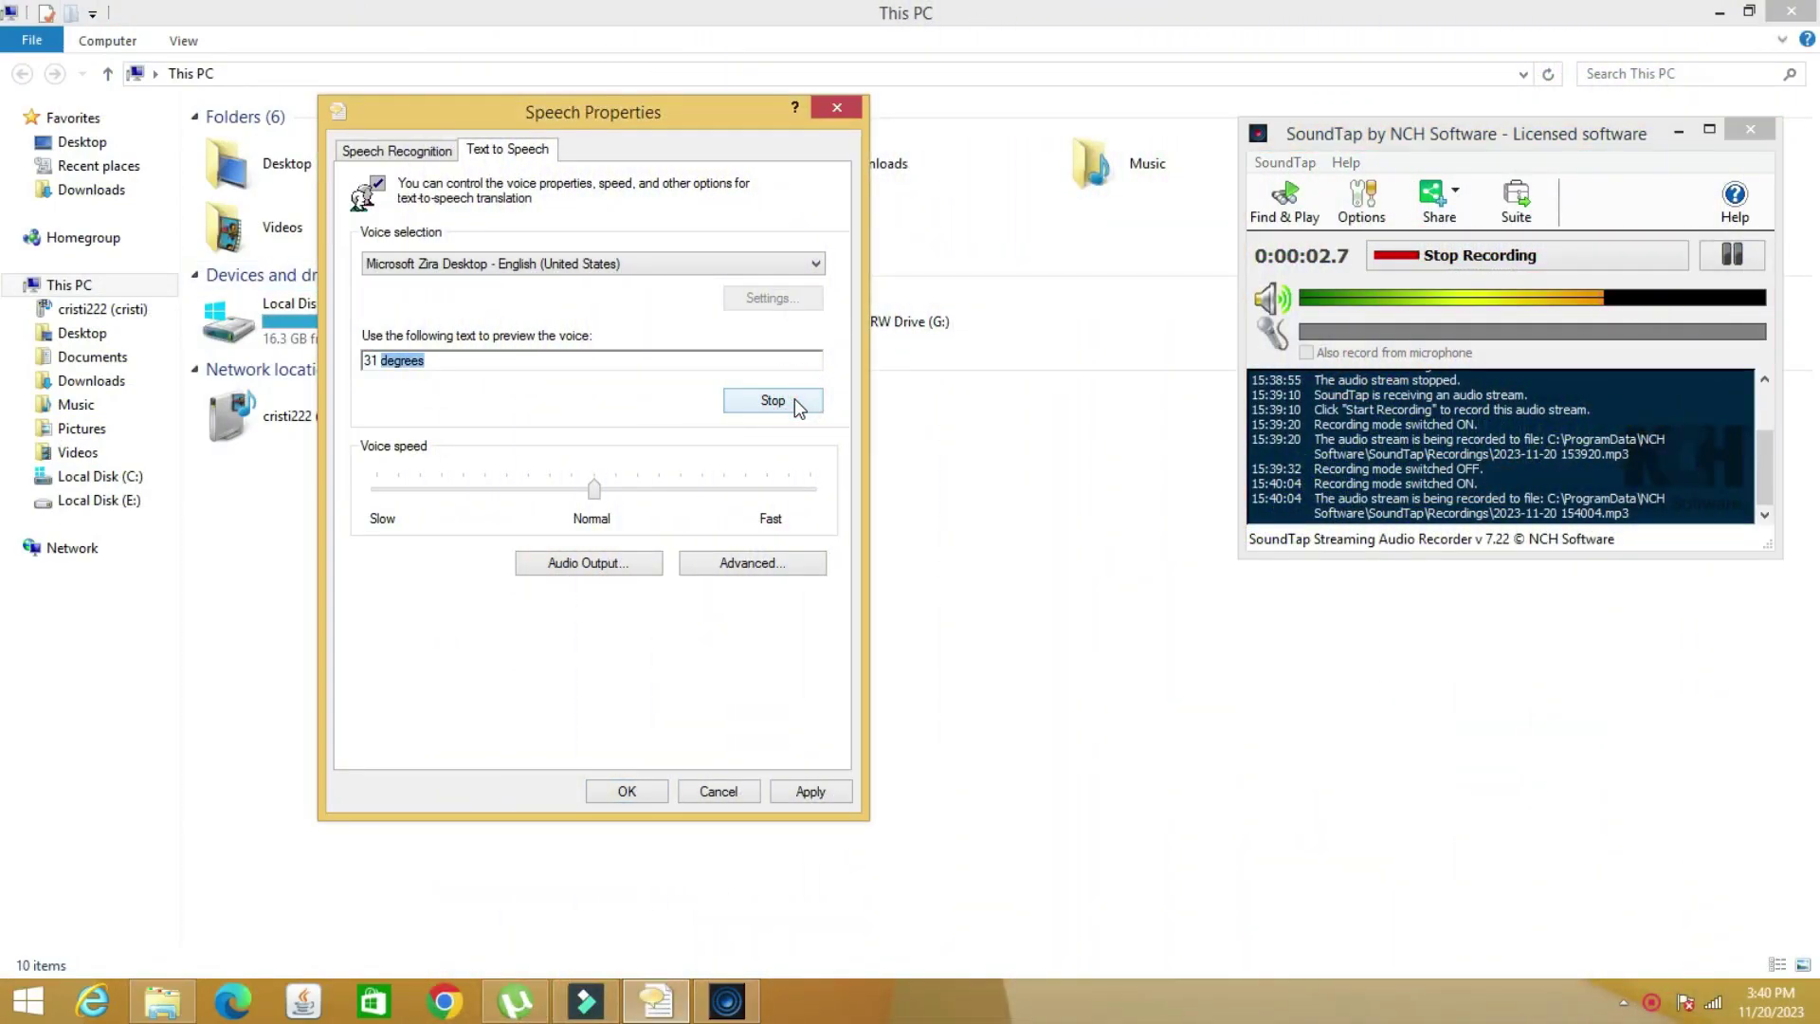
left_click(1401, 254)
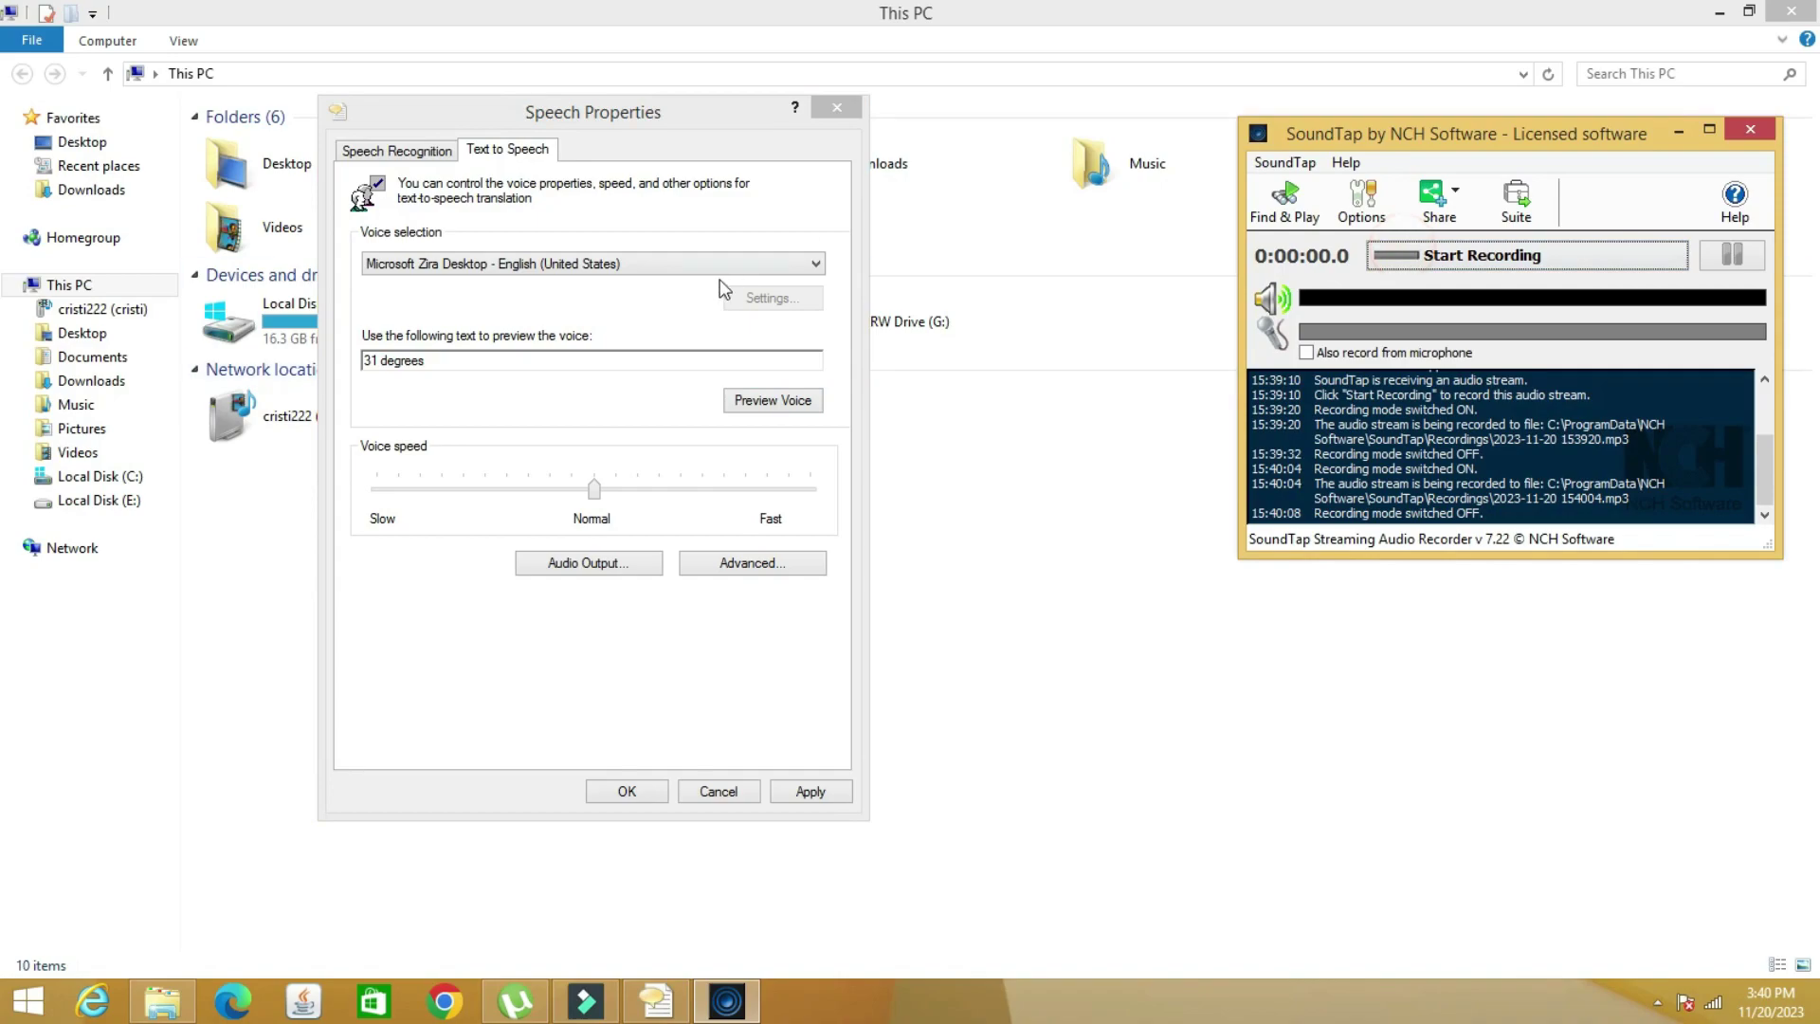
left_click(455, 366)
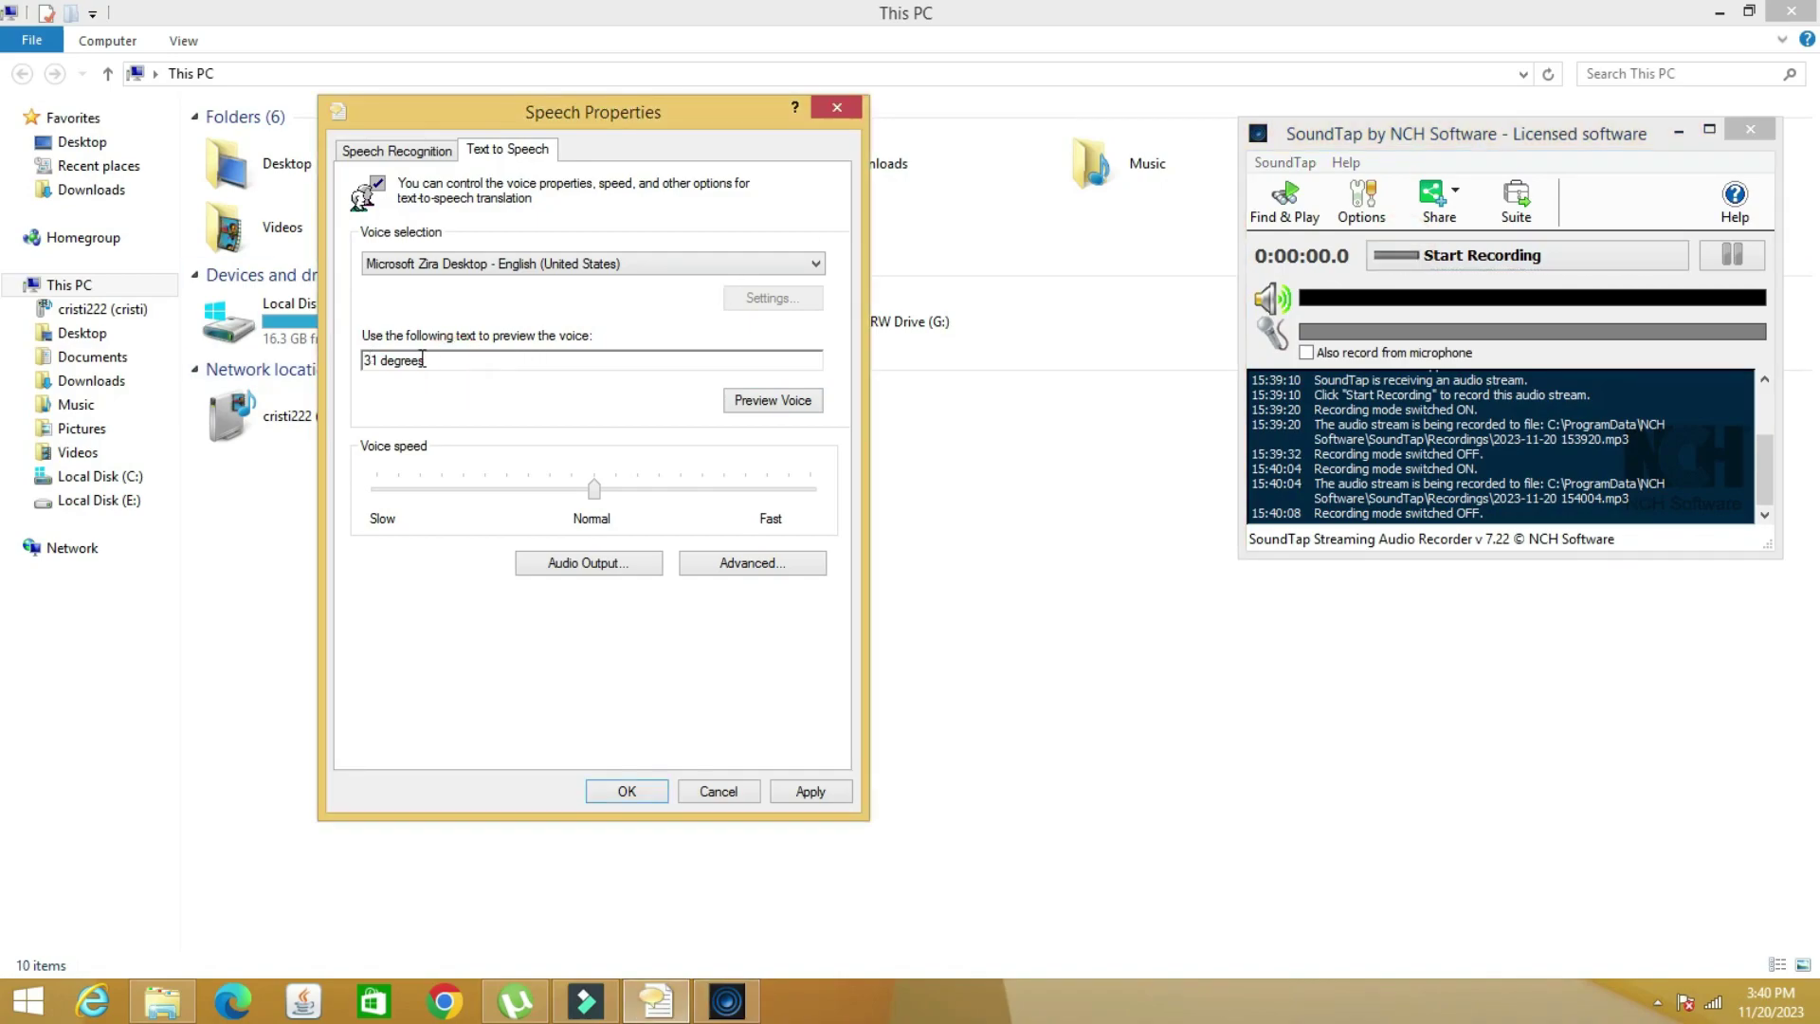
left_click_drag(427, 363, 360, 367)
type("alert!")
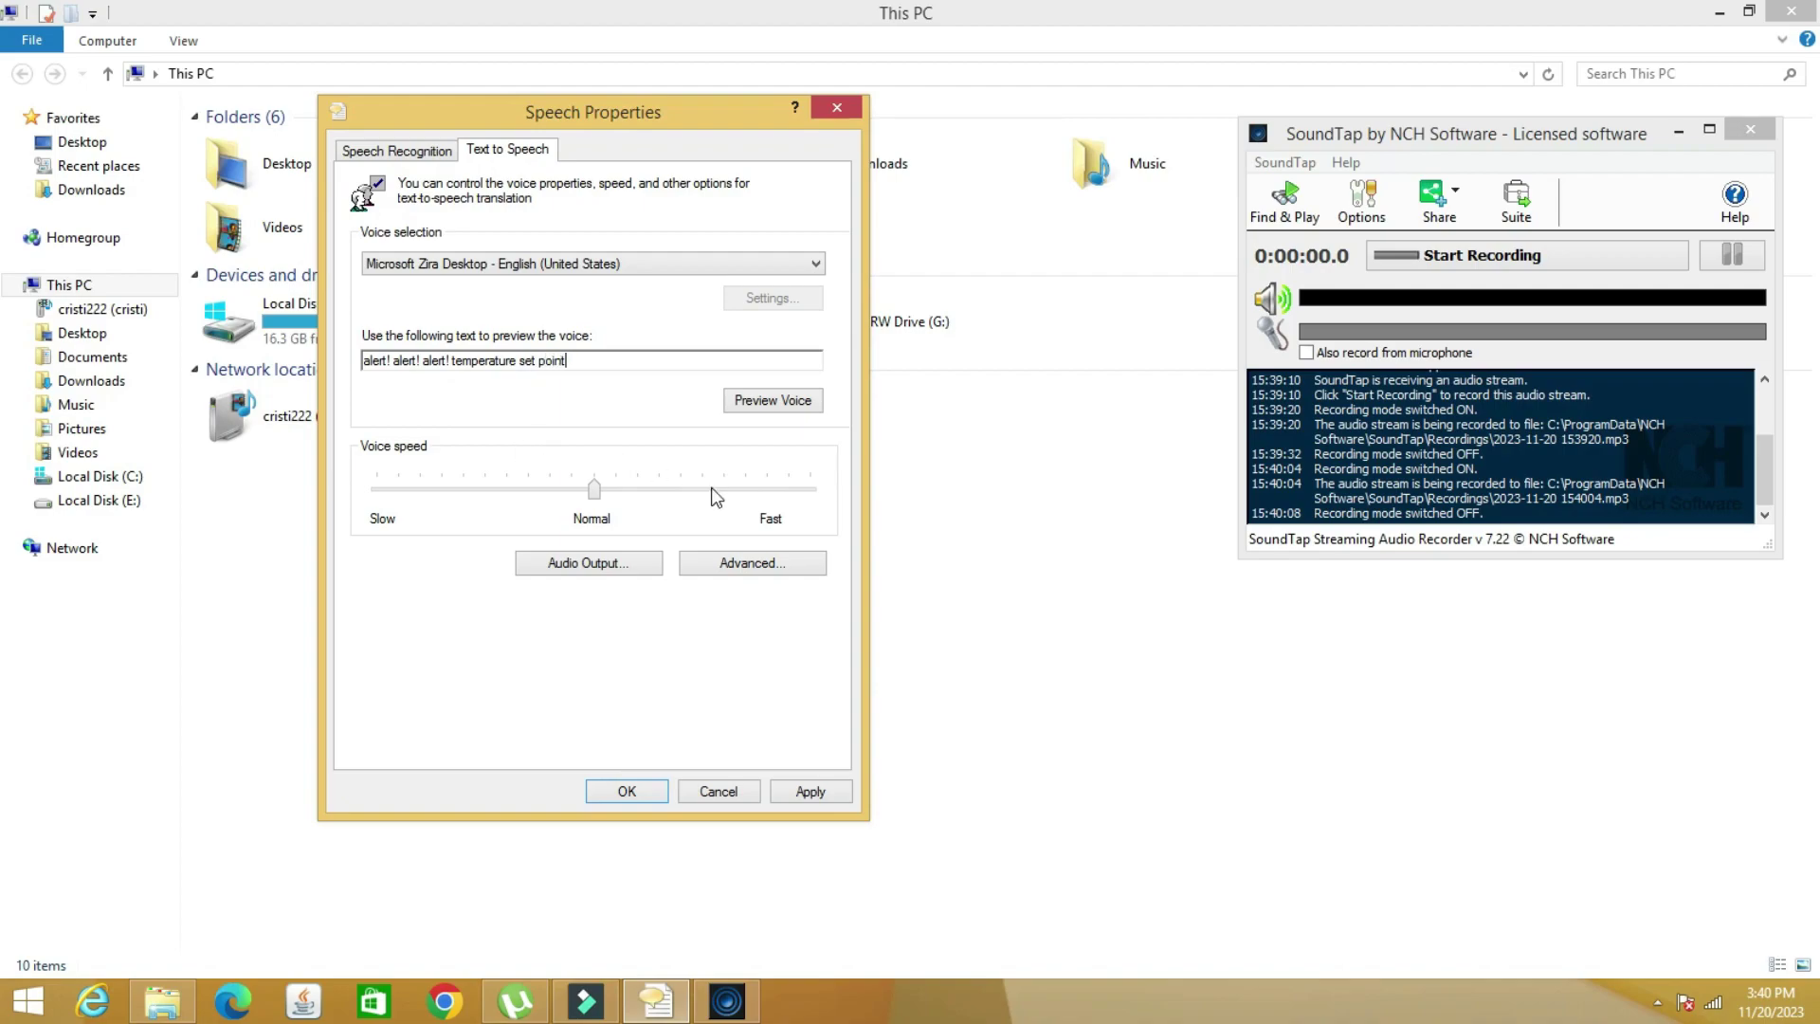
left_click(1398, 257)
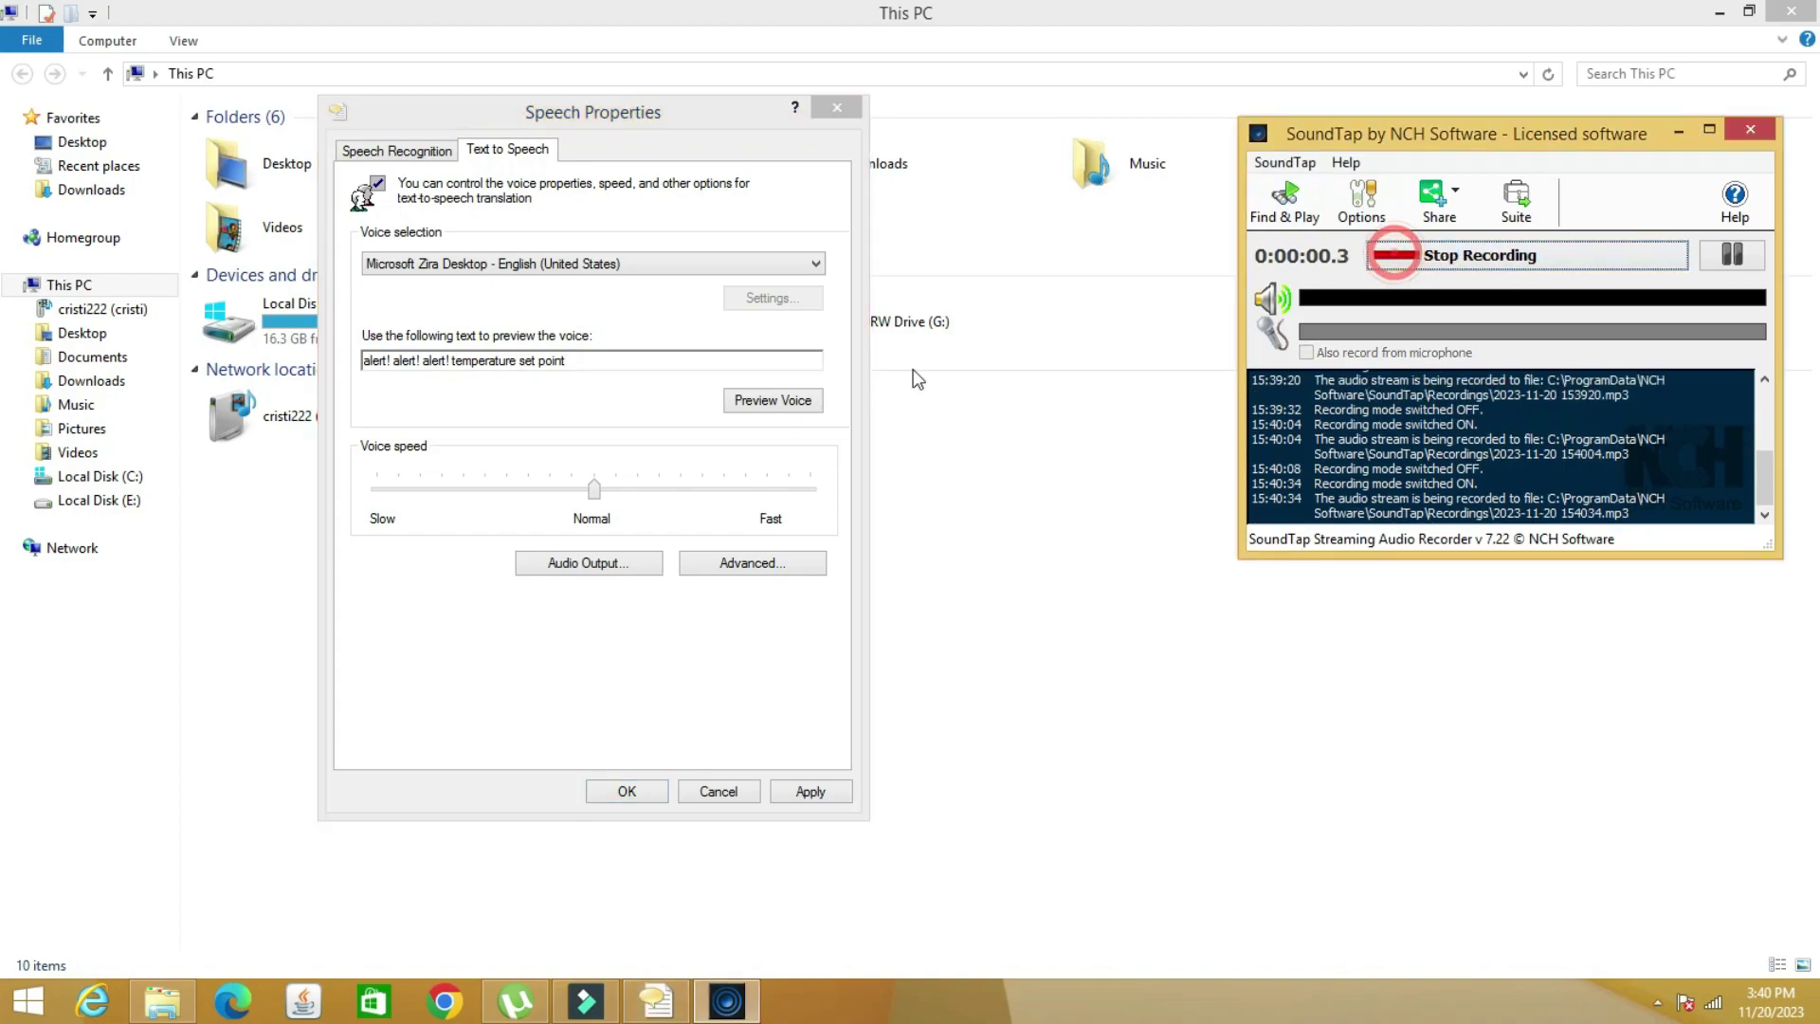
left_click(775, 400)
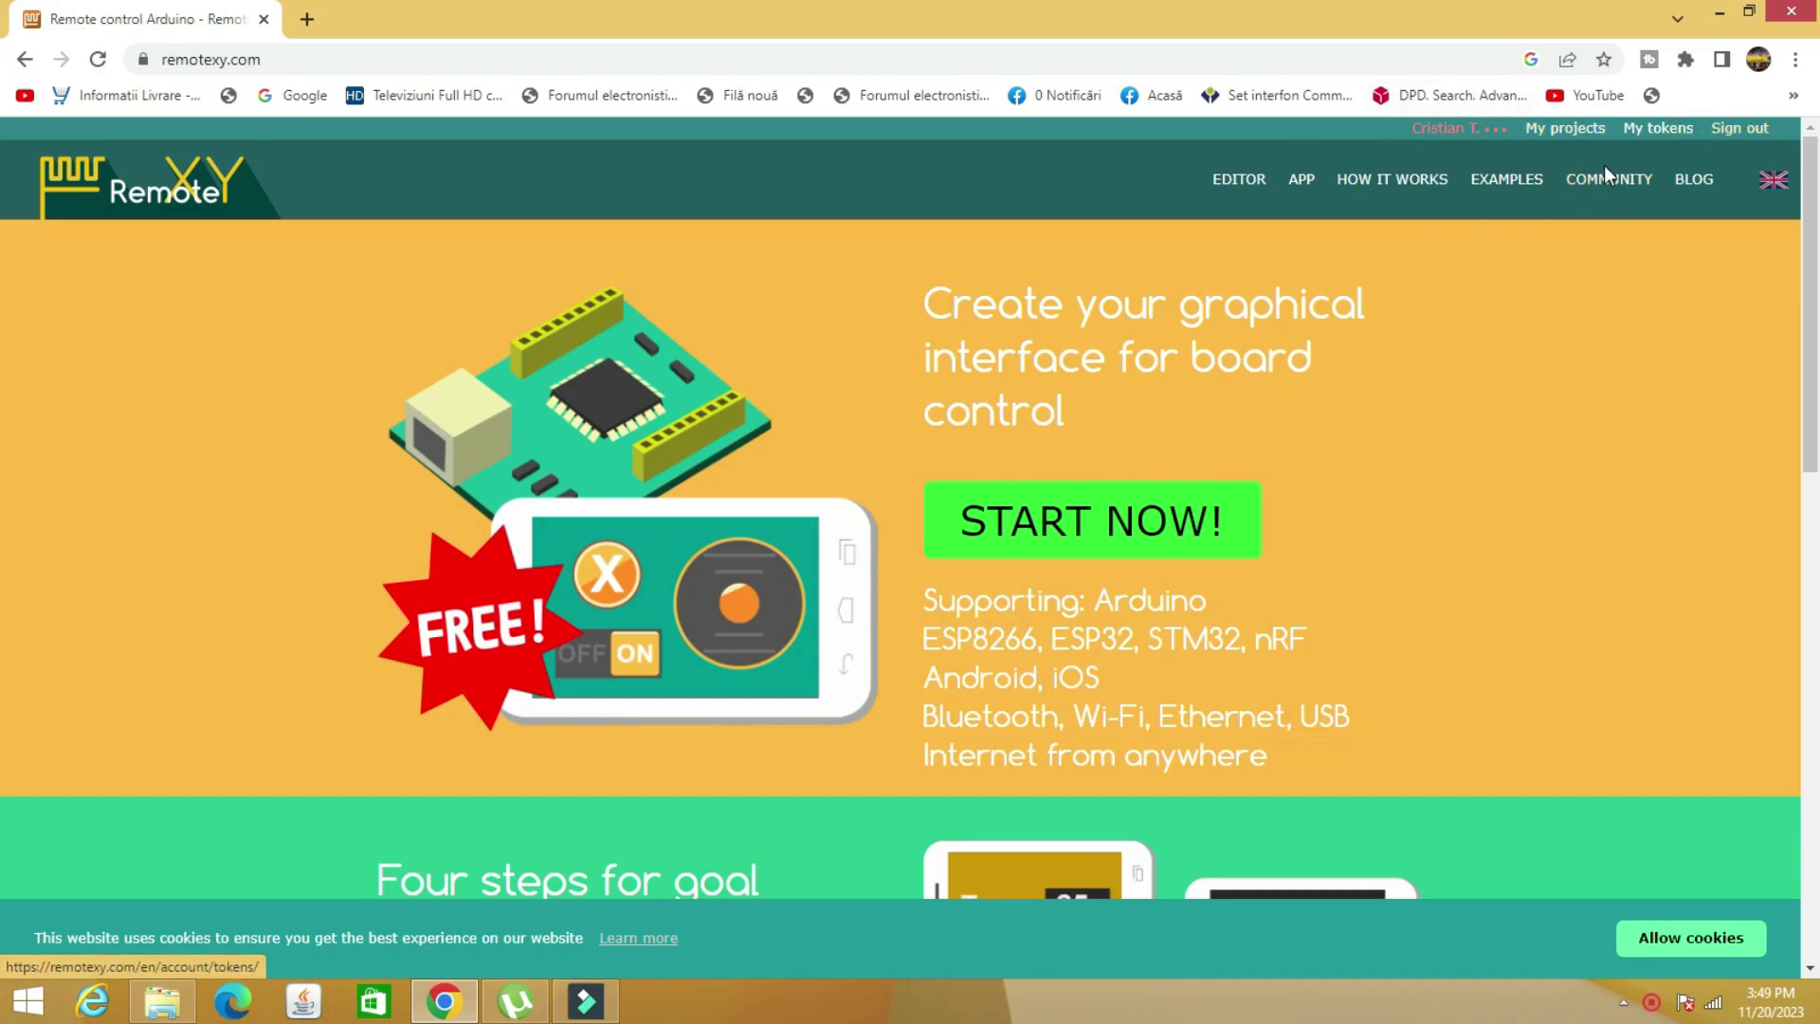
Open the RemoteXY interface editor and review its connection and board configuration.
left_click(1232, 185)
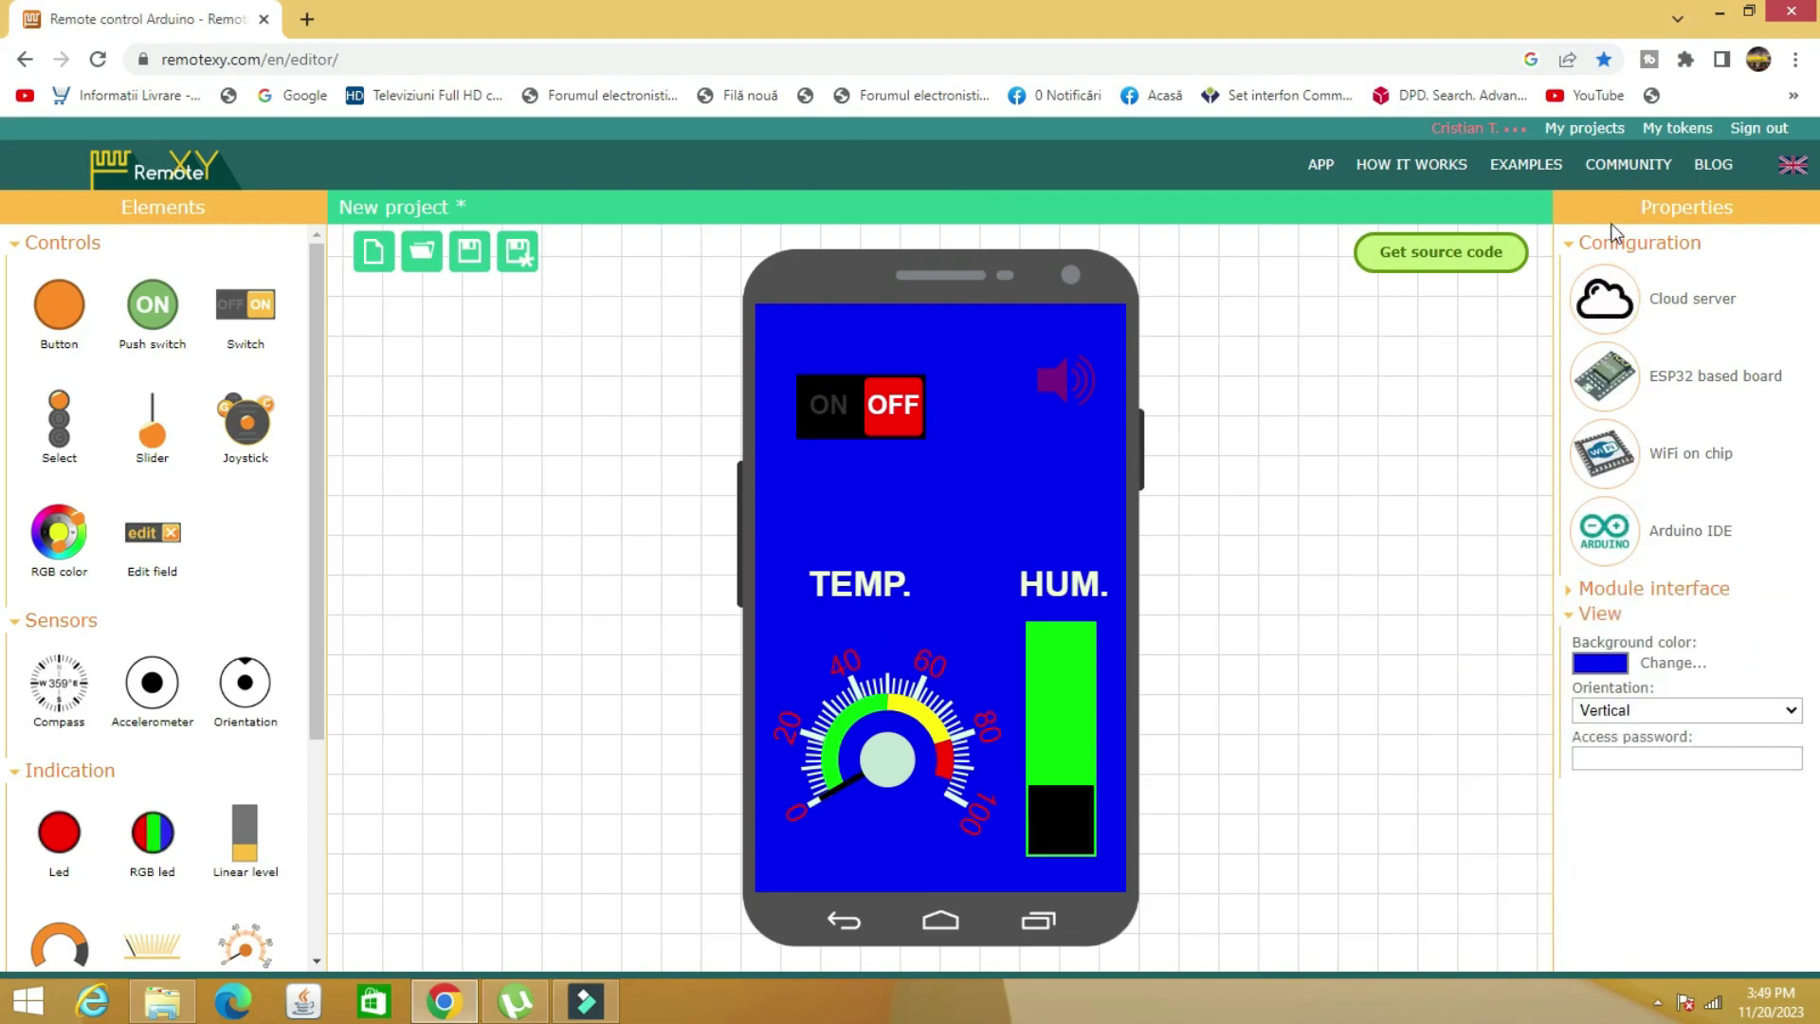
left_click(1623, 246)
left_click(1699, 306)
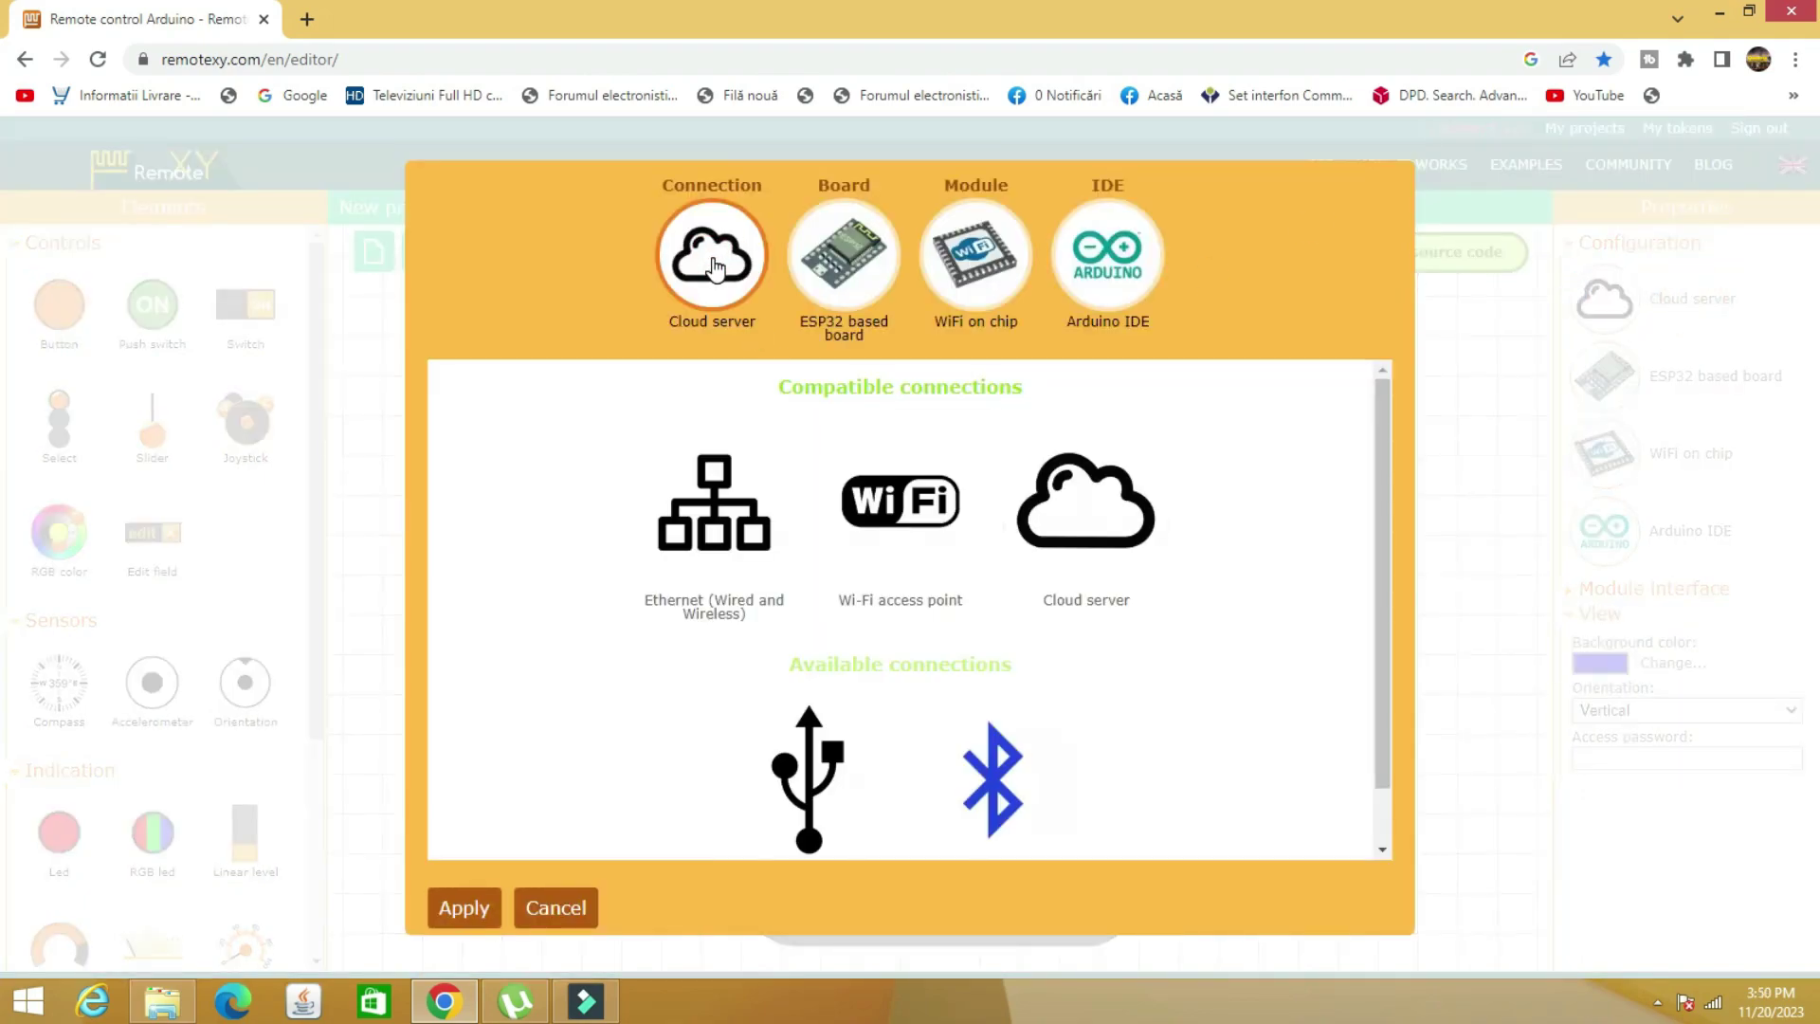
left_click(832, 285)
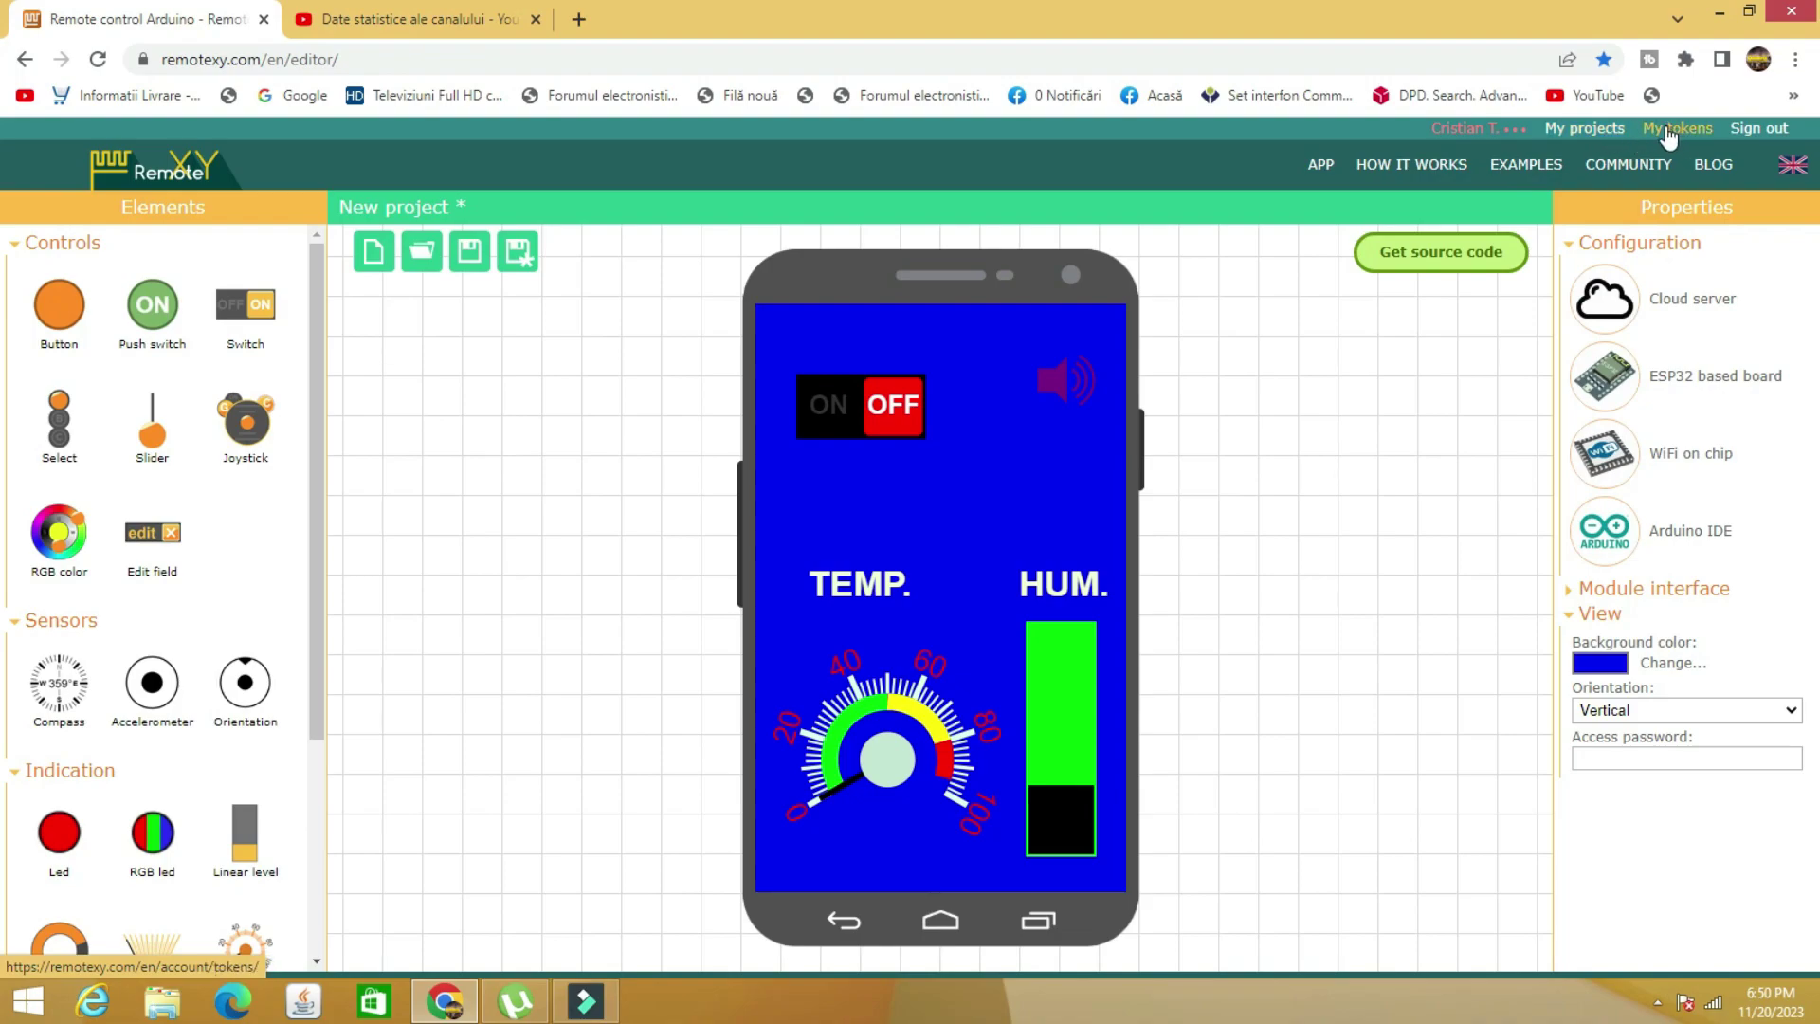
Copy the esp32 board's token from the RemoteXY My tokens list.
left_click(1679, 138)
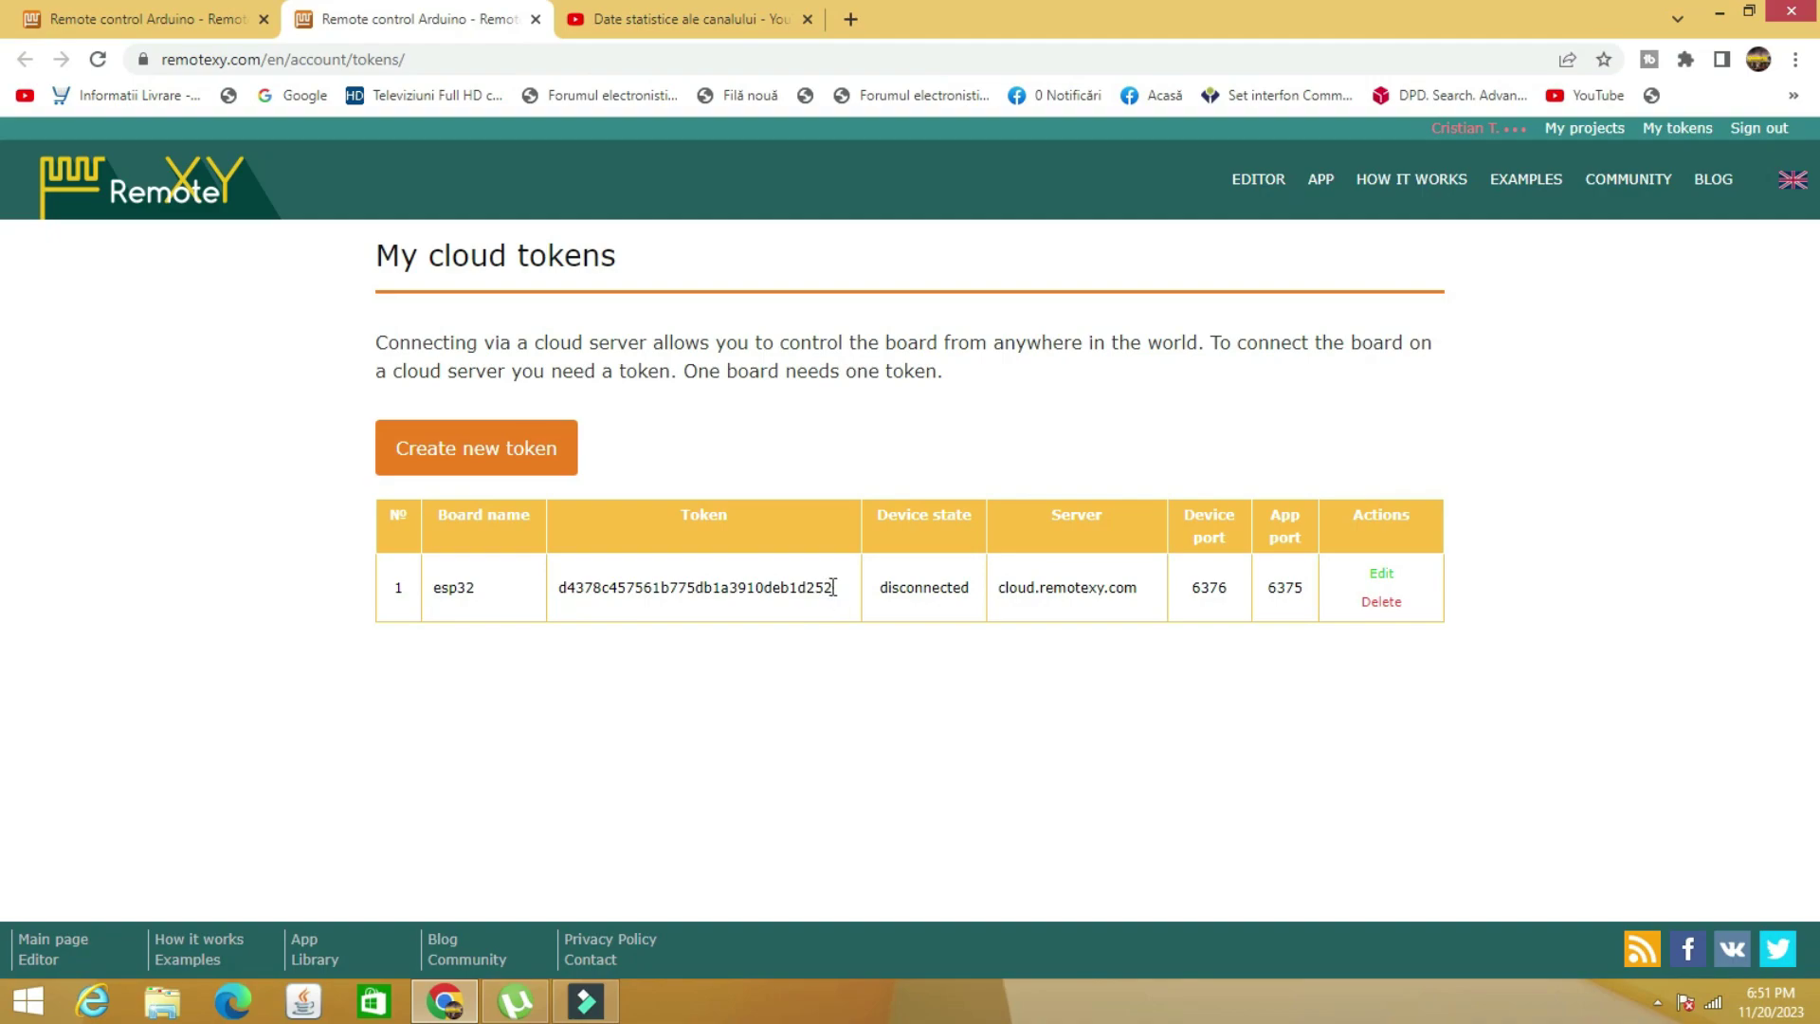
left_click_drag(835, 587, 674, 583)
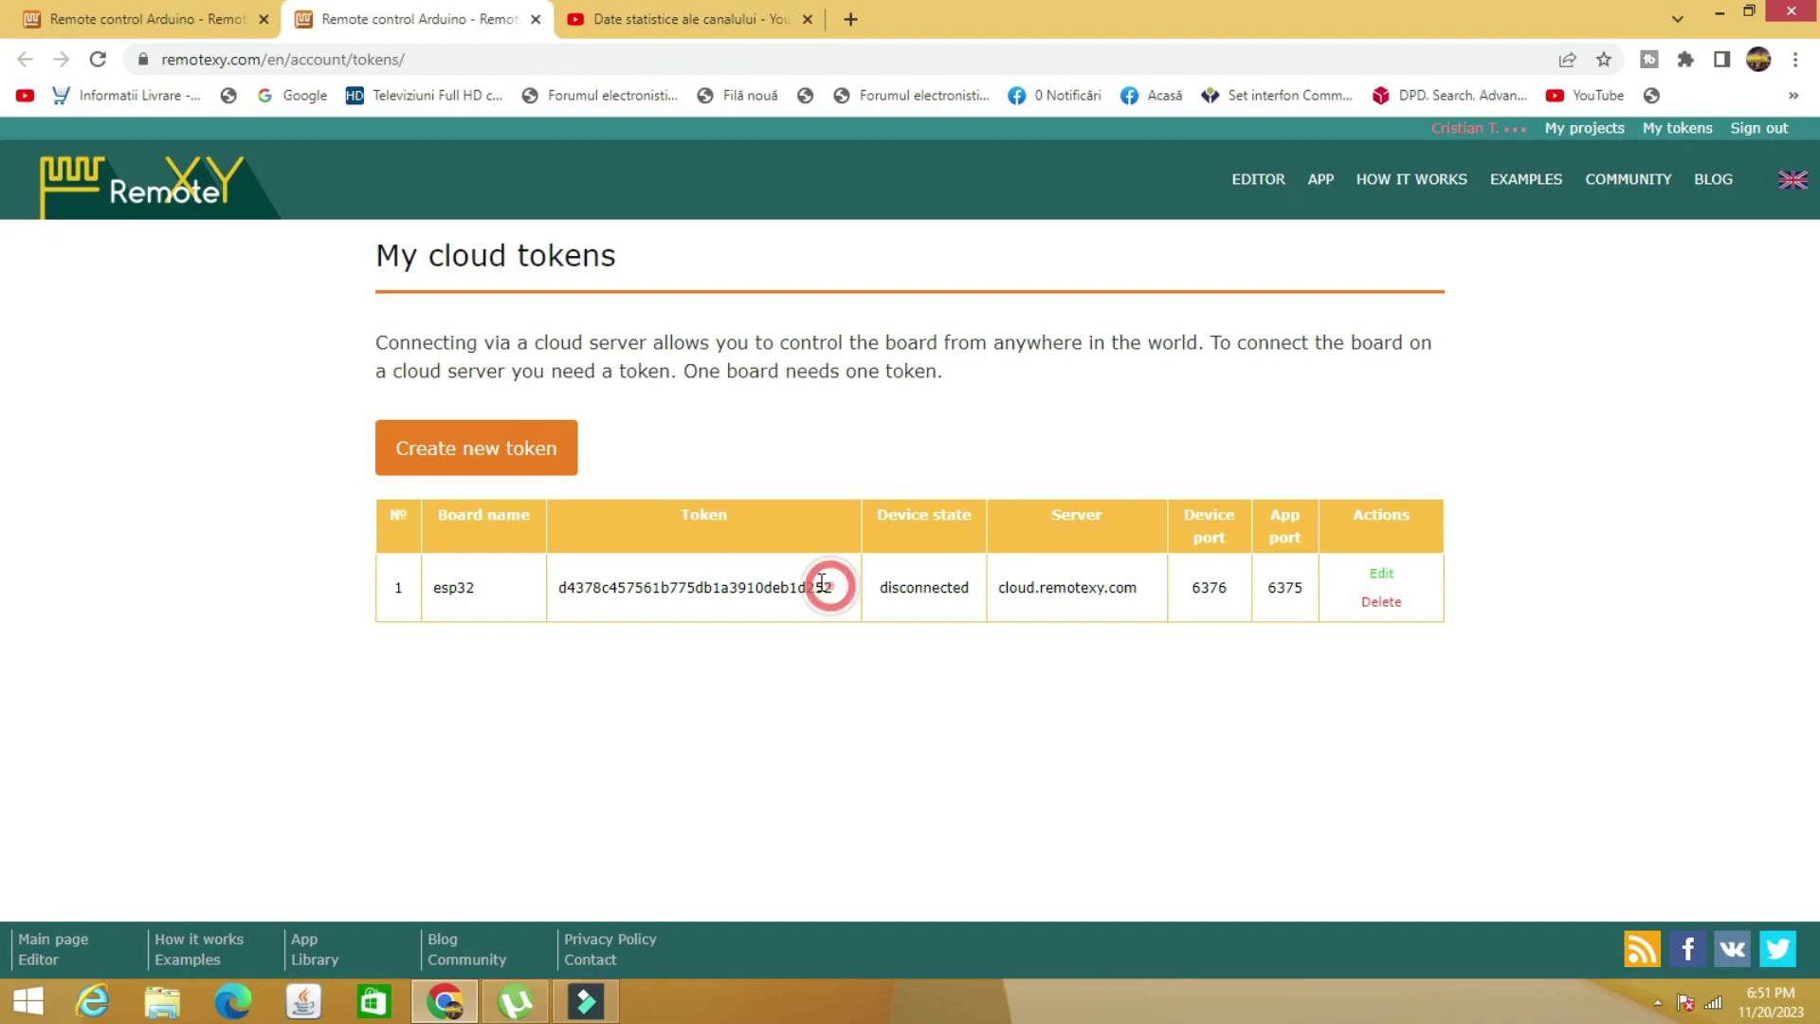
right_click(595, 584)
left_click(627, 606)
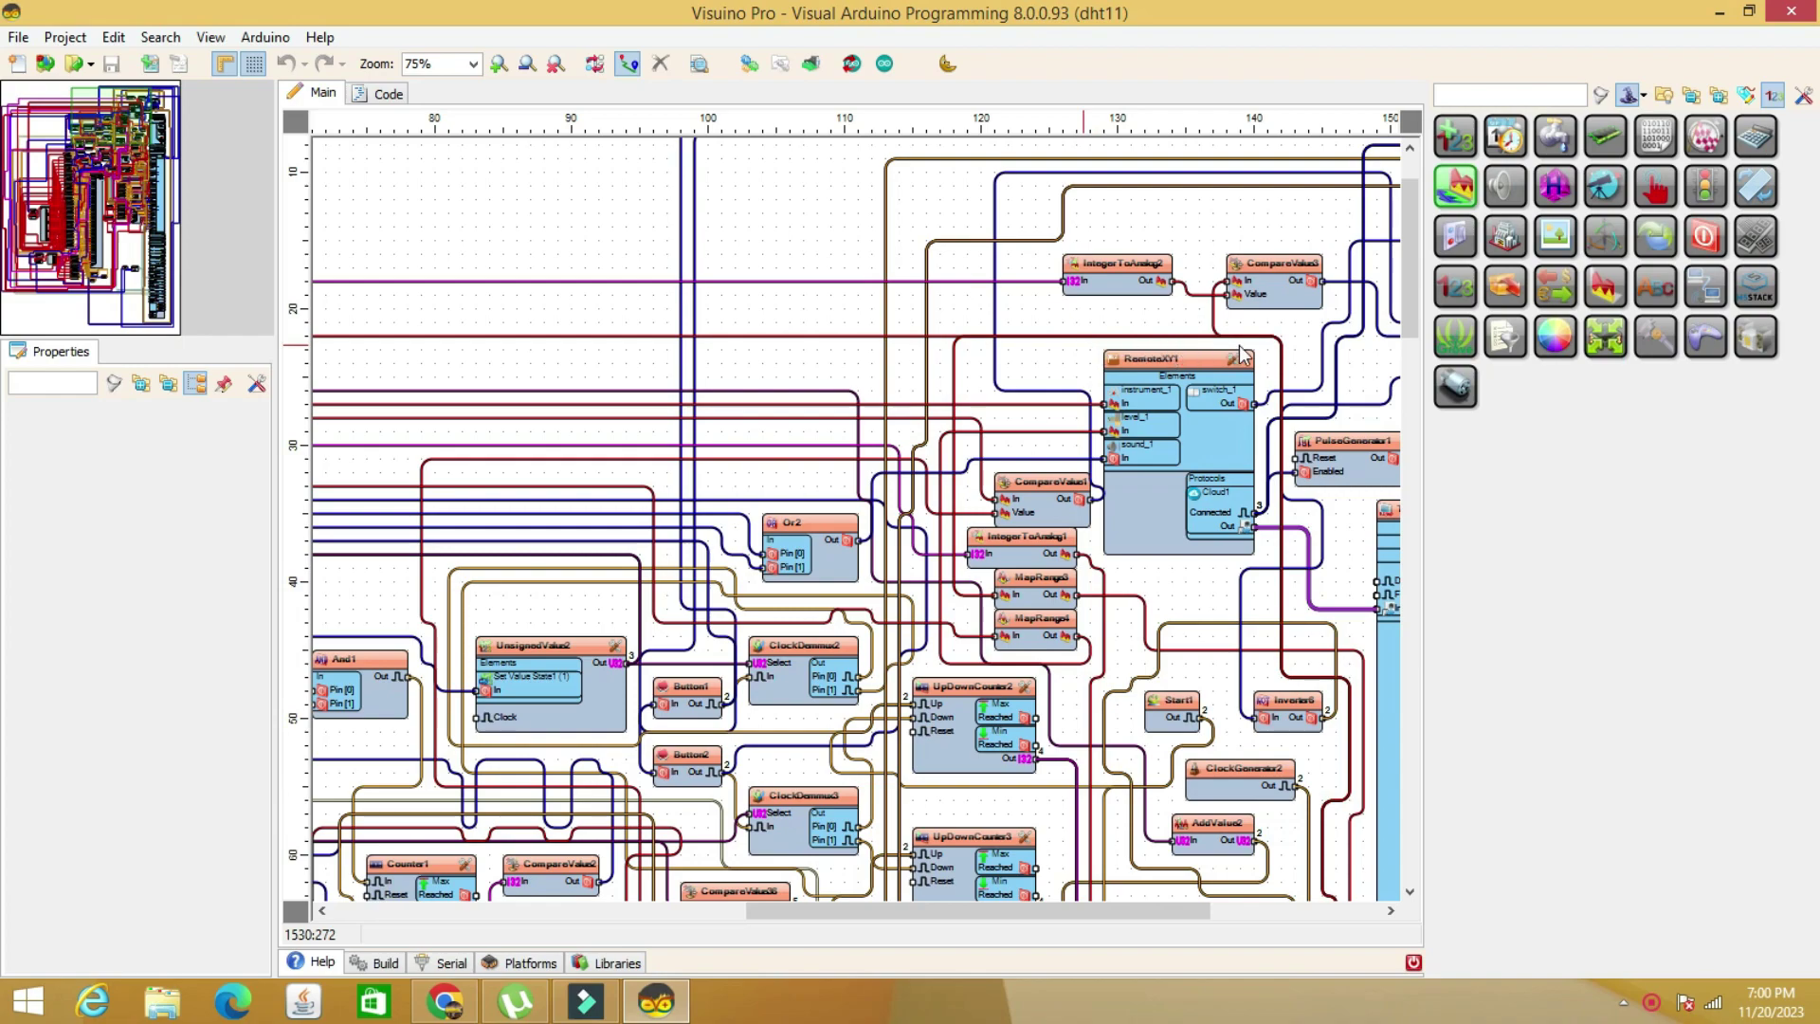
Select RemoteXY1 and expand its Protocols > Cloud1 properties.
left_click(1183, 353)
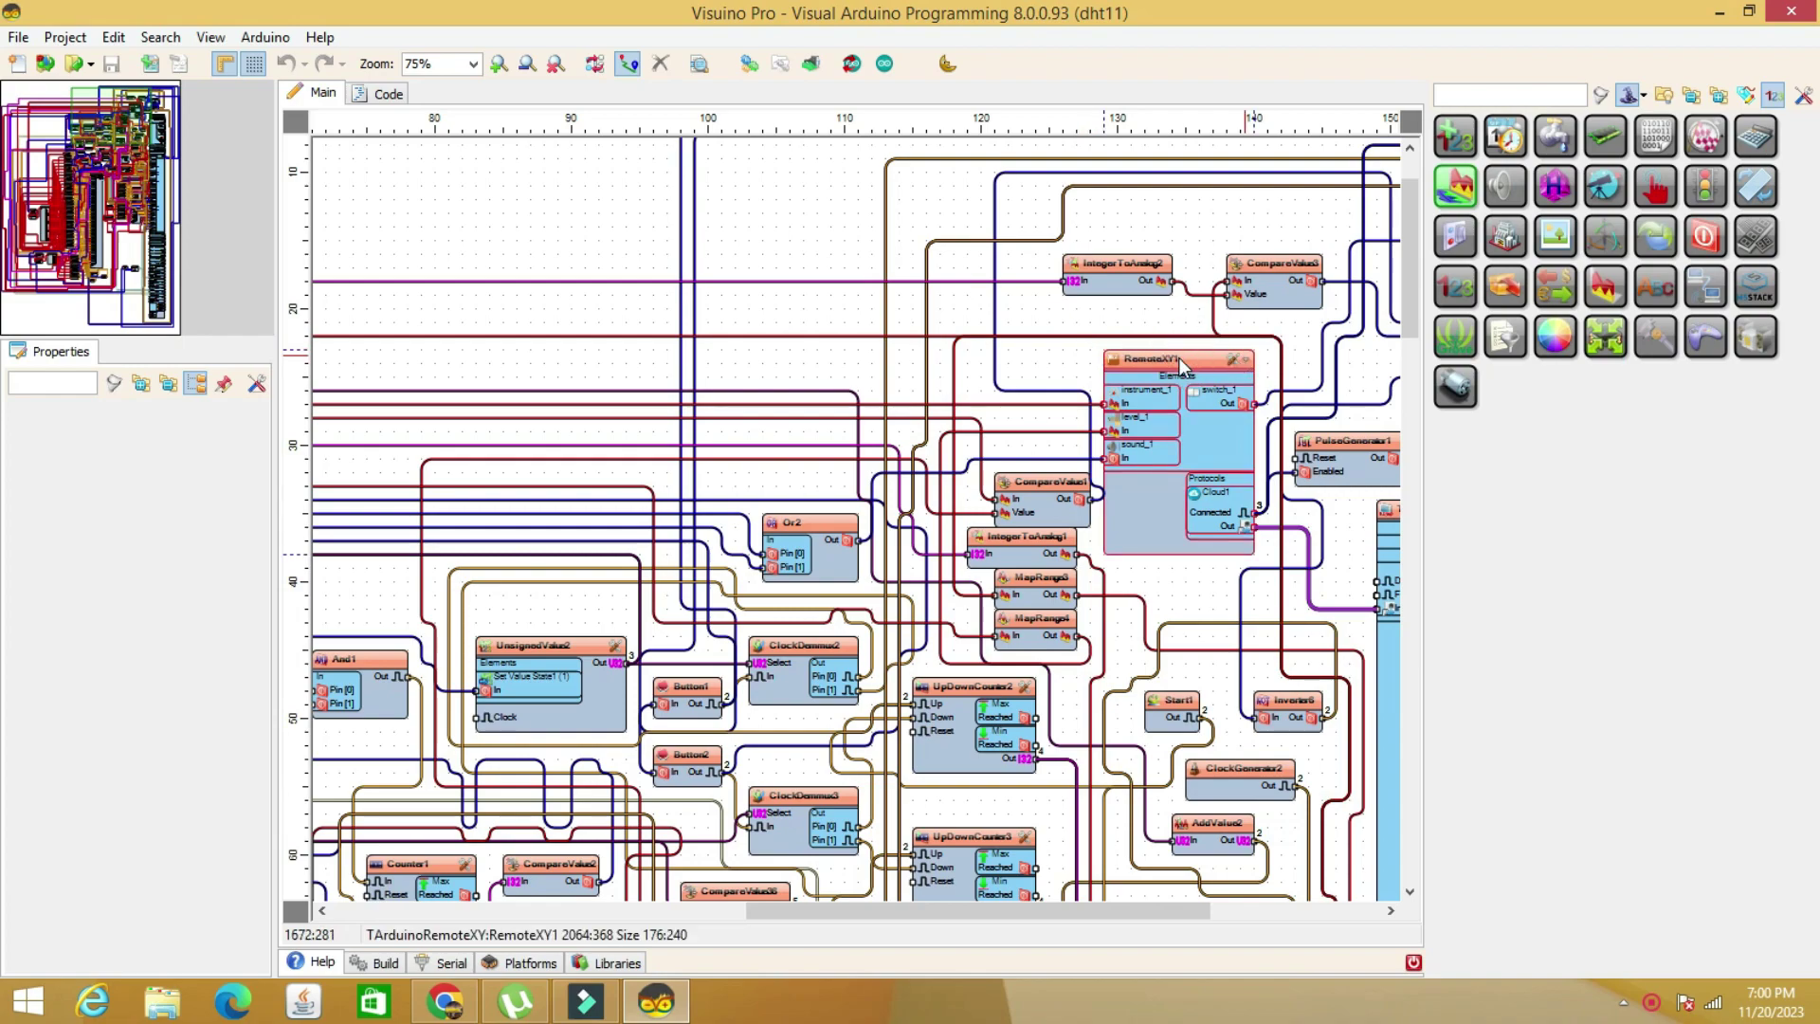
left_click(1179, 358)
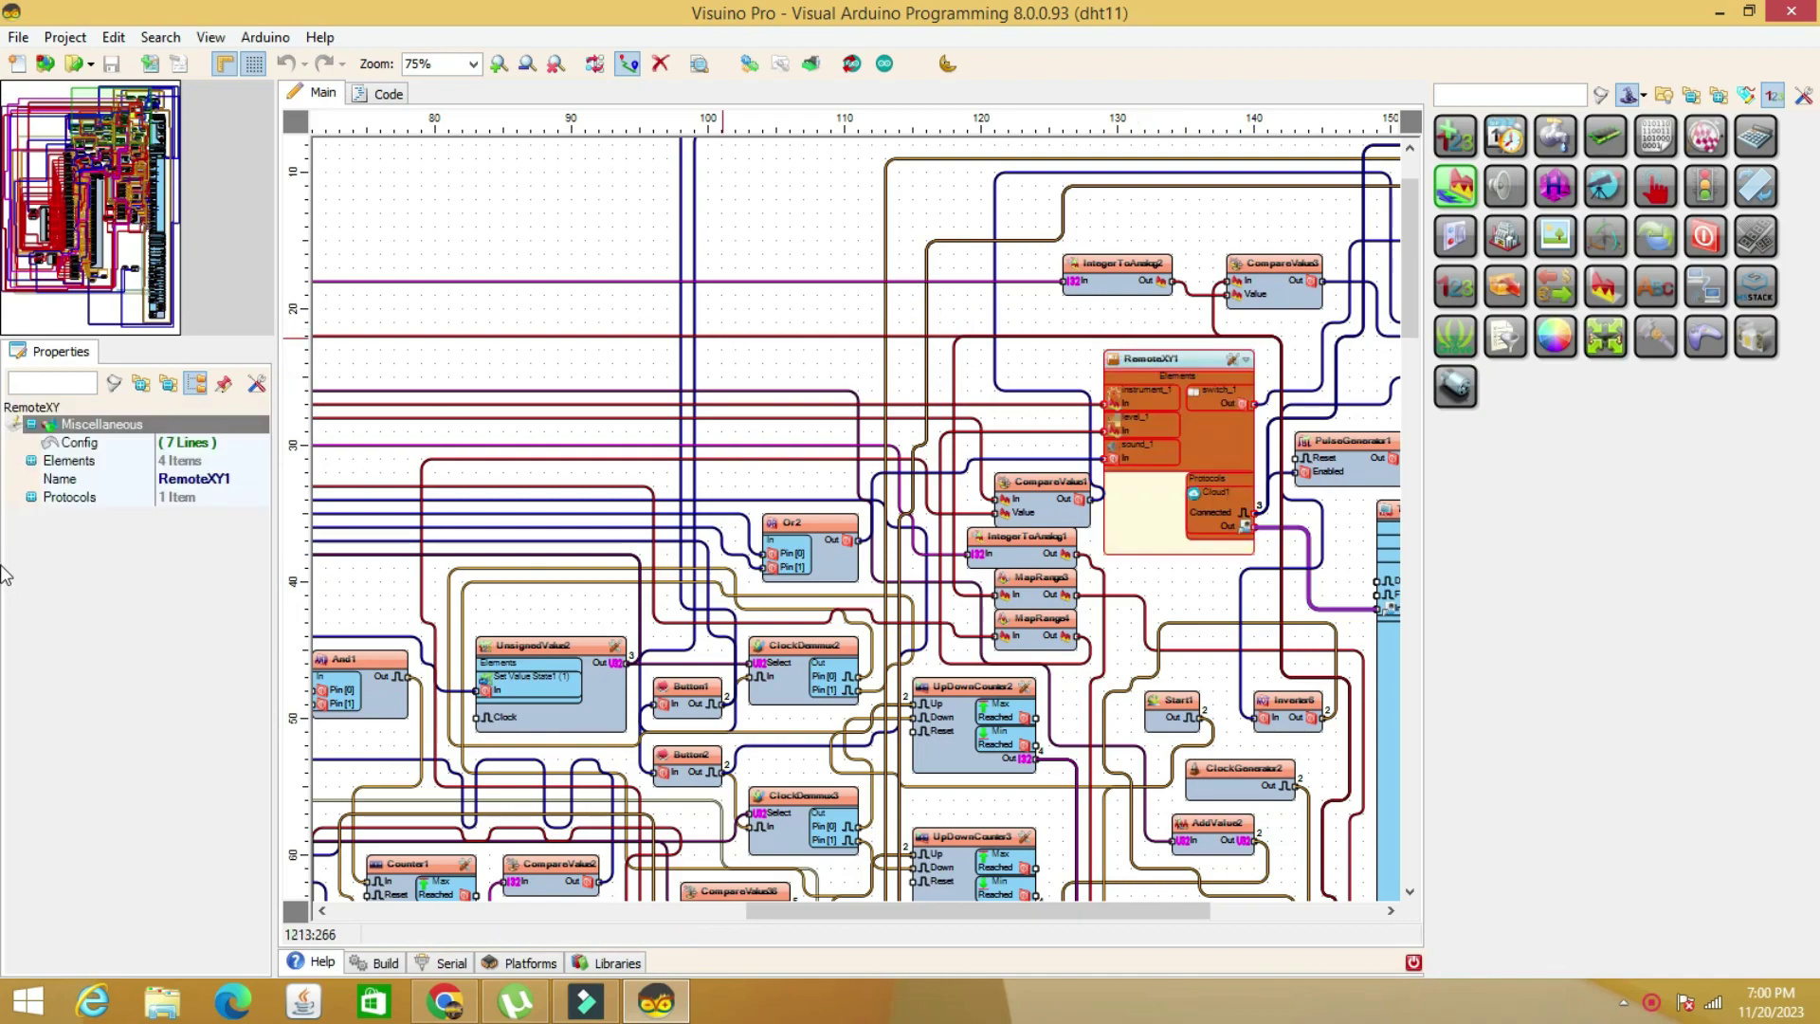
left_click(32, 466)
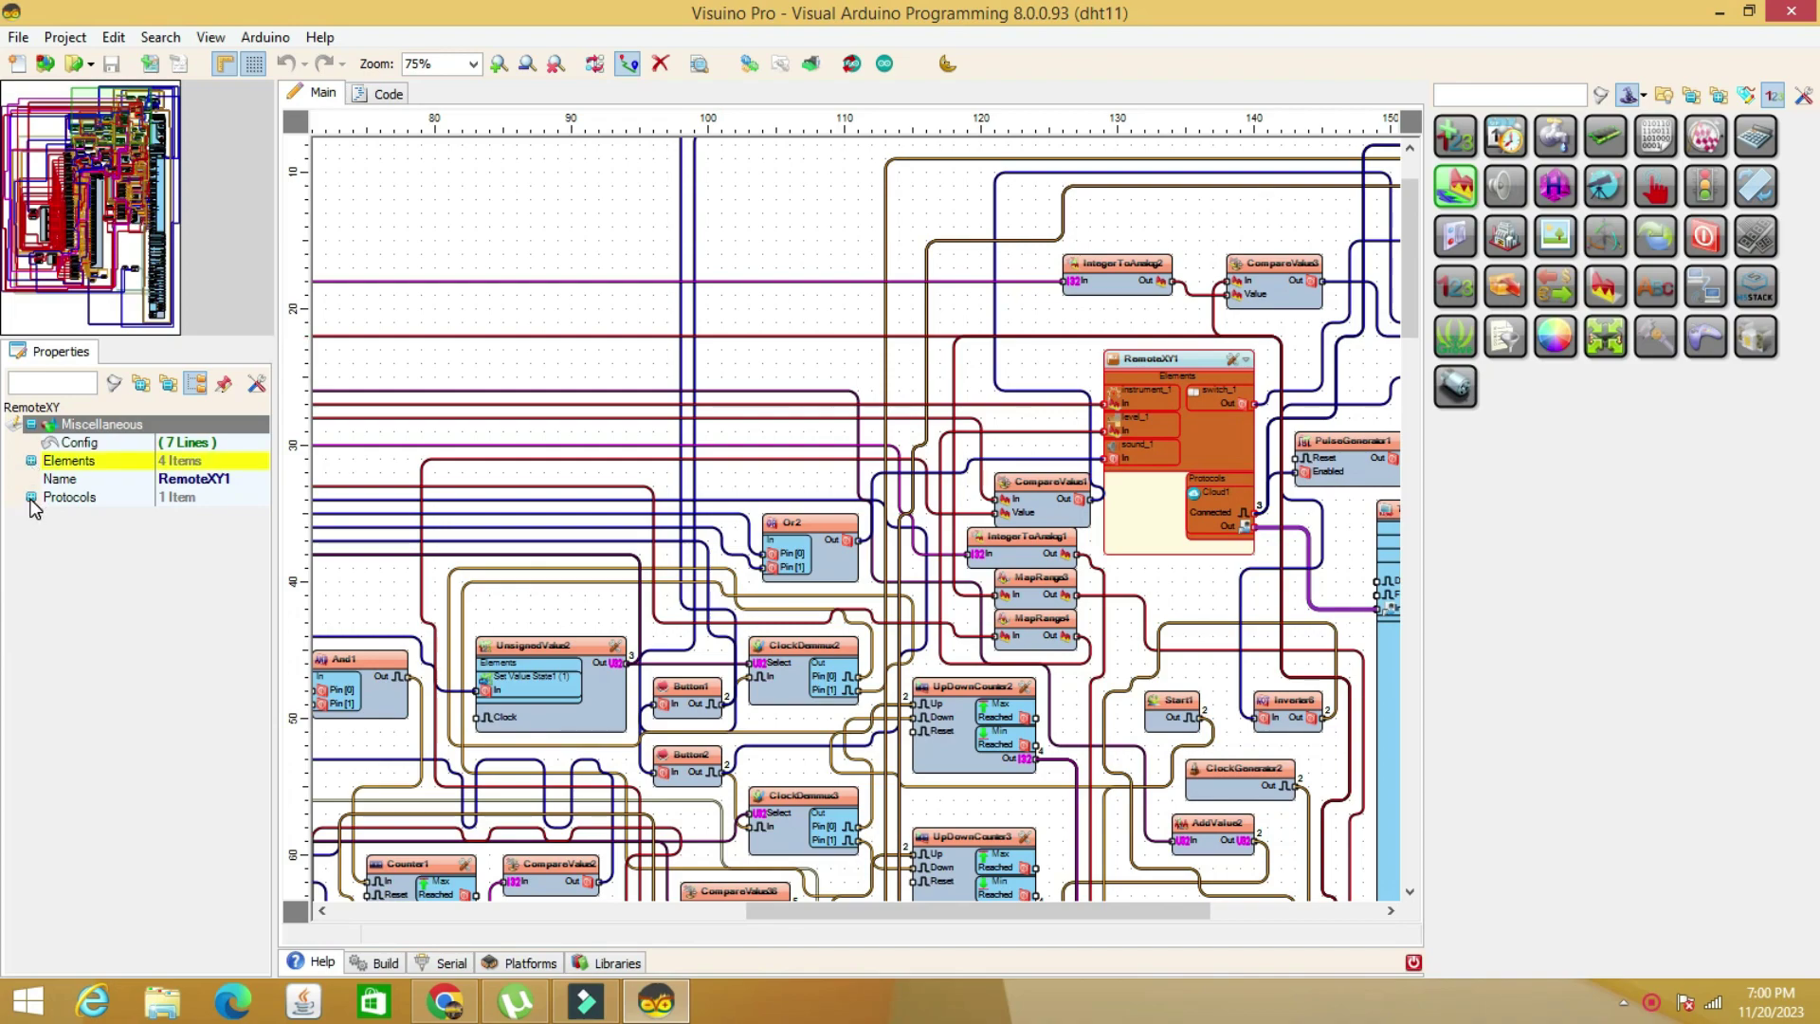
left_click(32, 497)
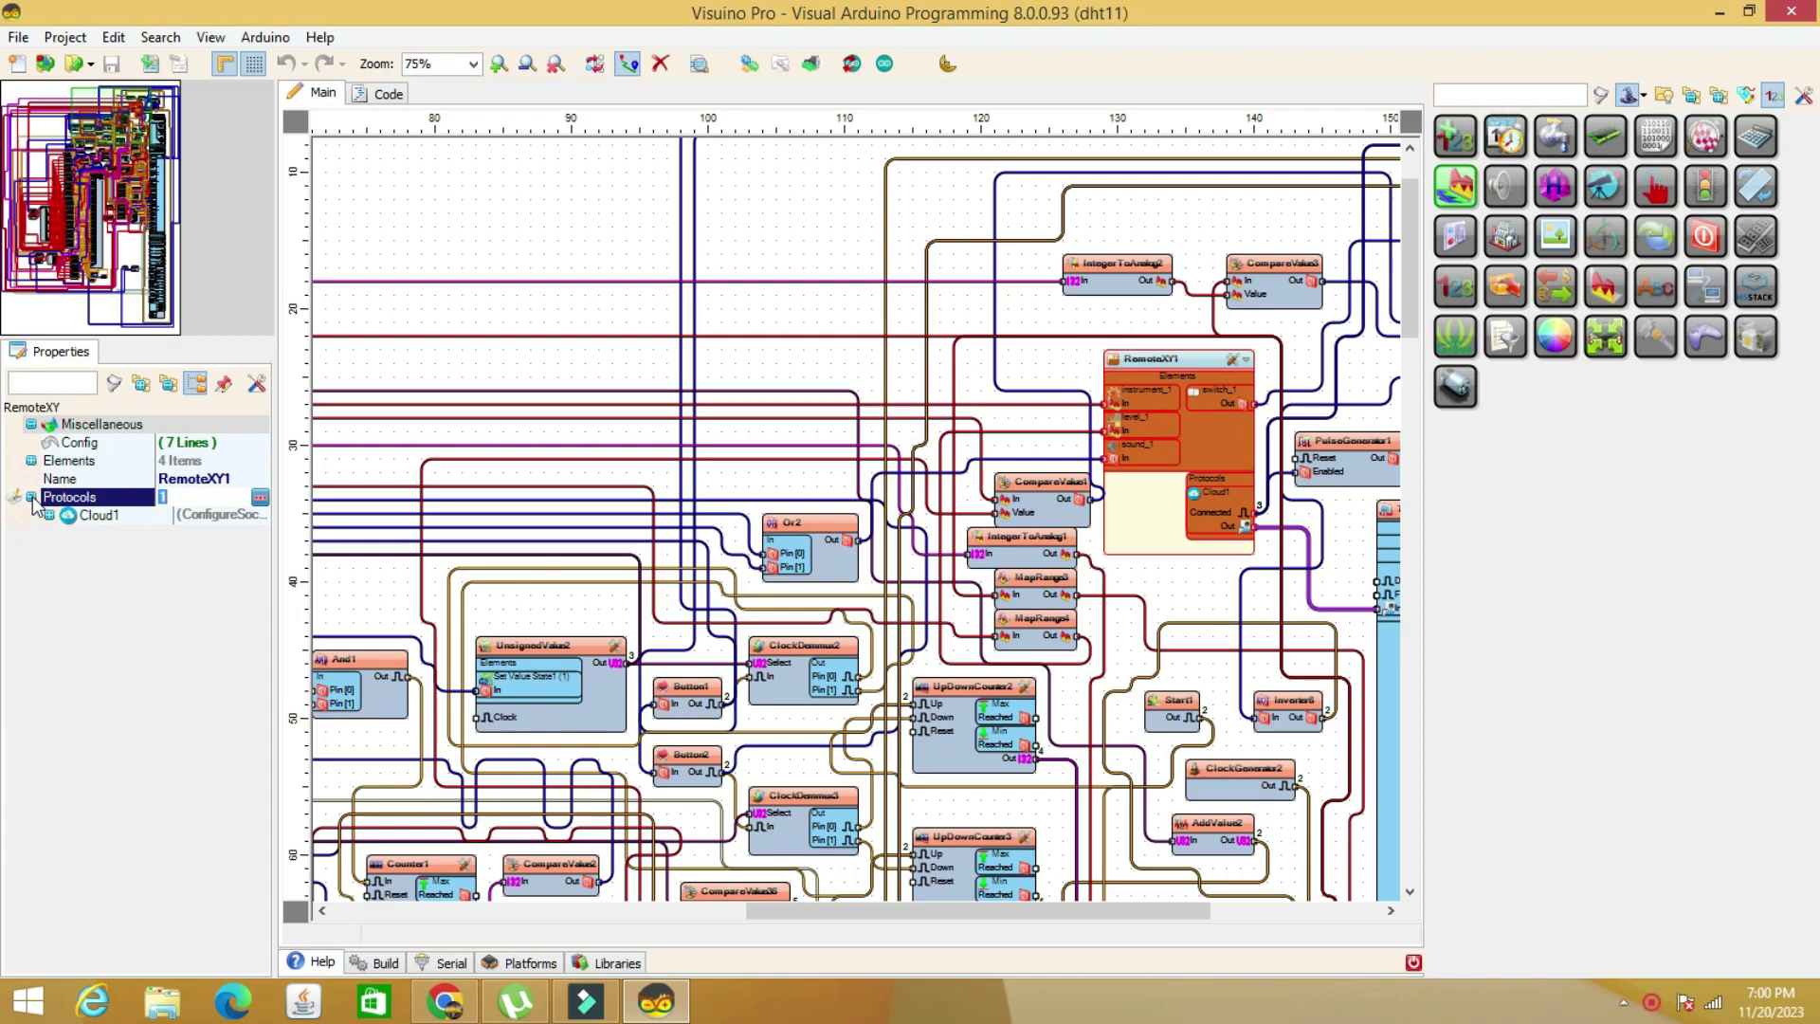
left_click(49, 516)
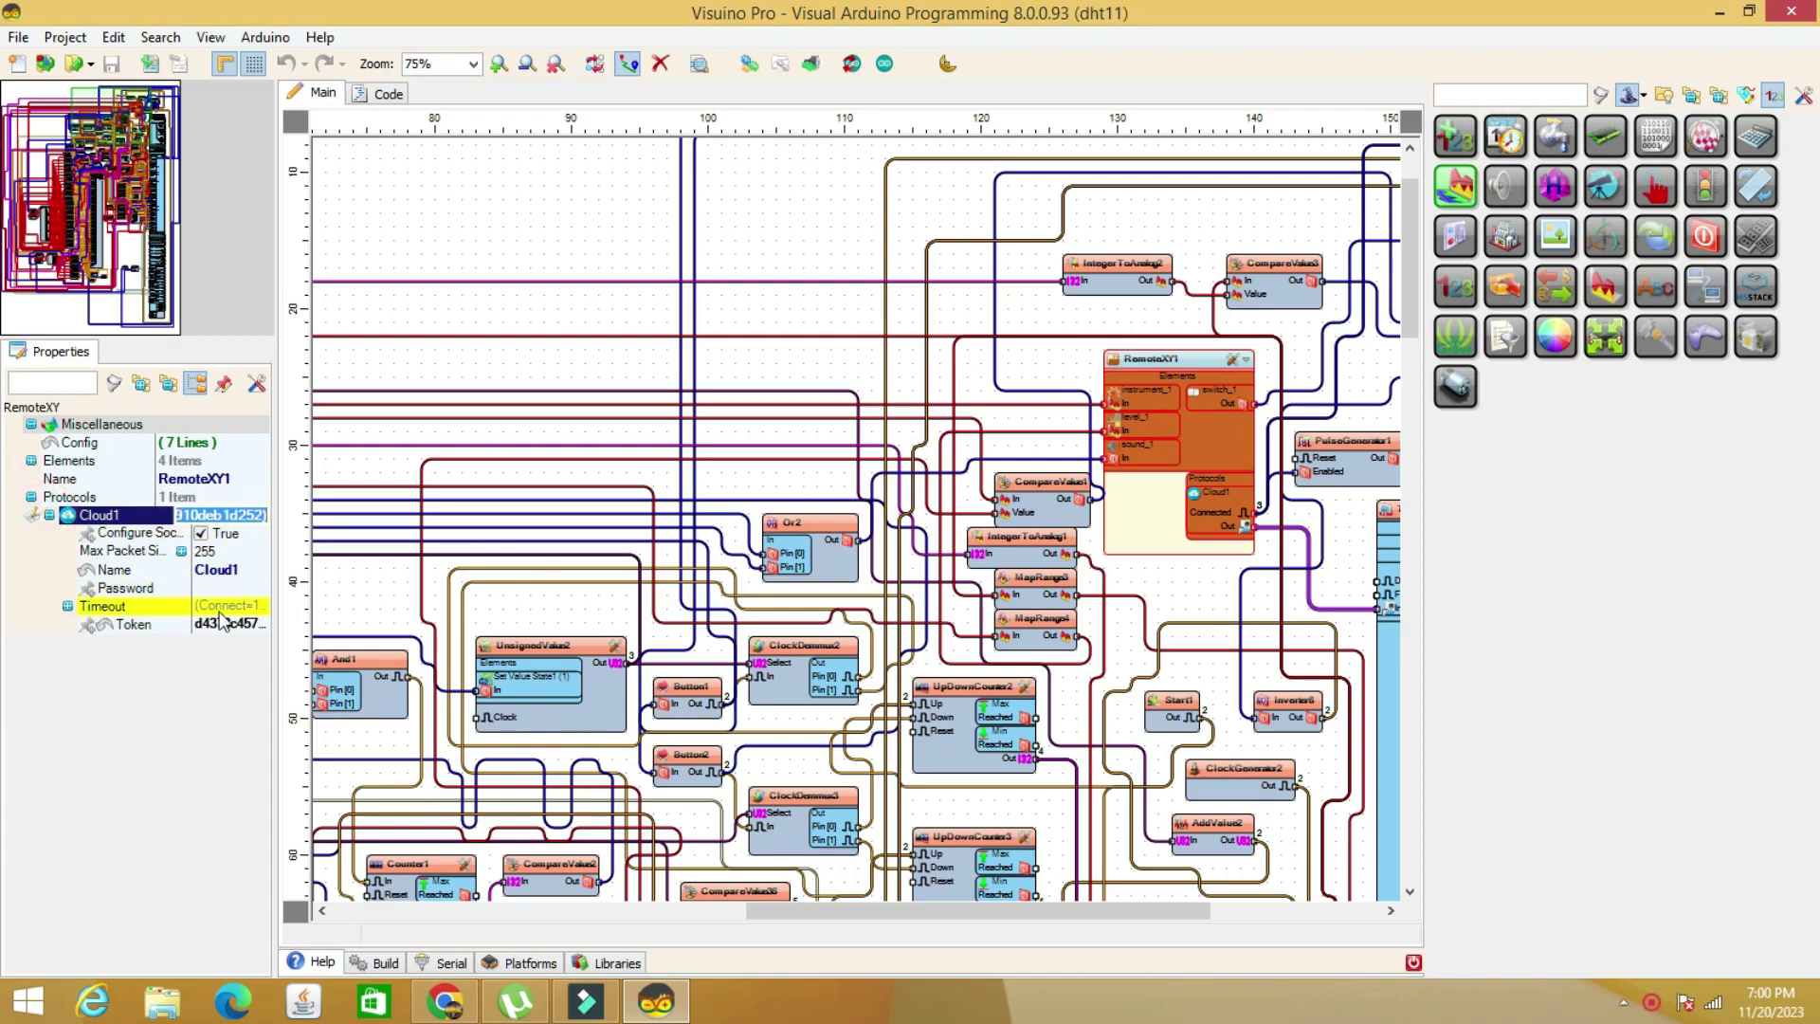
Paste the copied esp32 token into the Cloud1 Token property.
left_click_drag(191, 588, 148, 588)
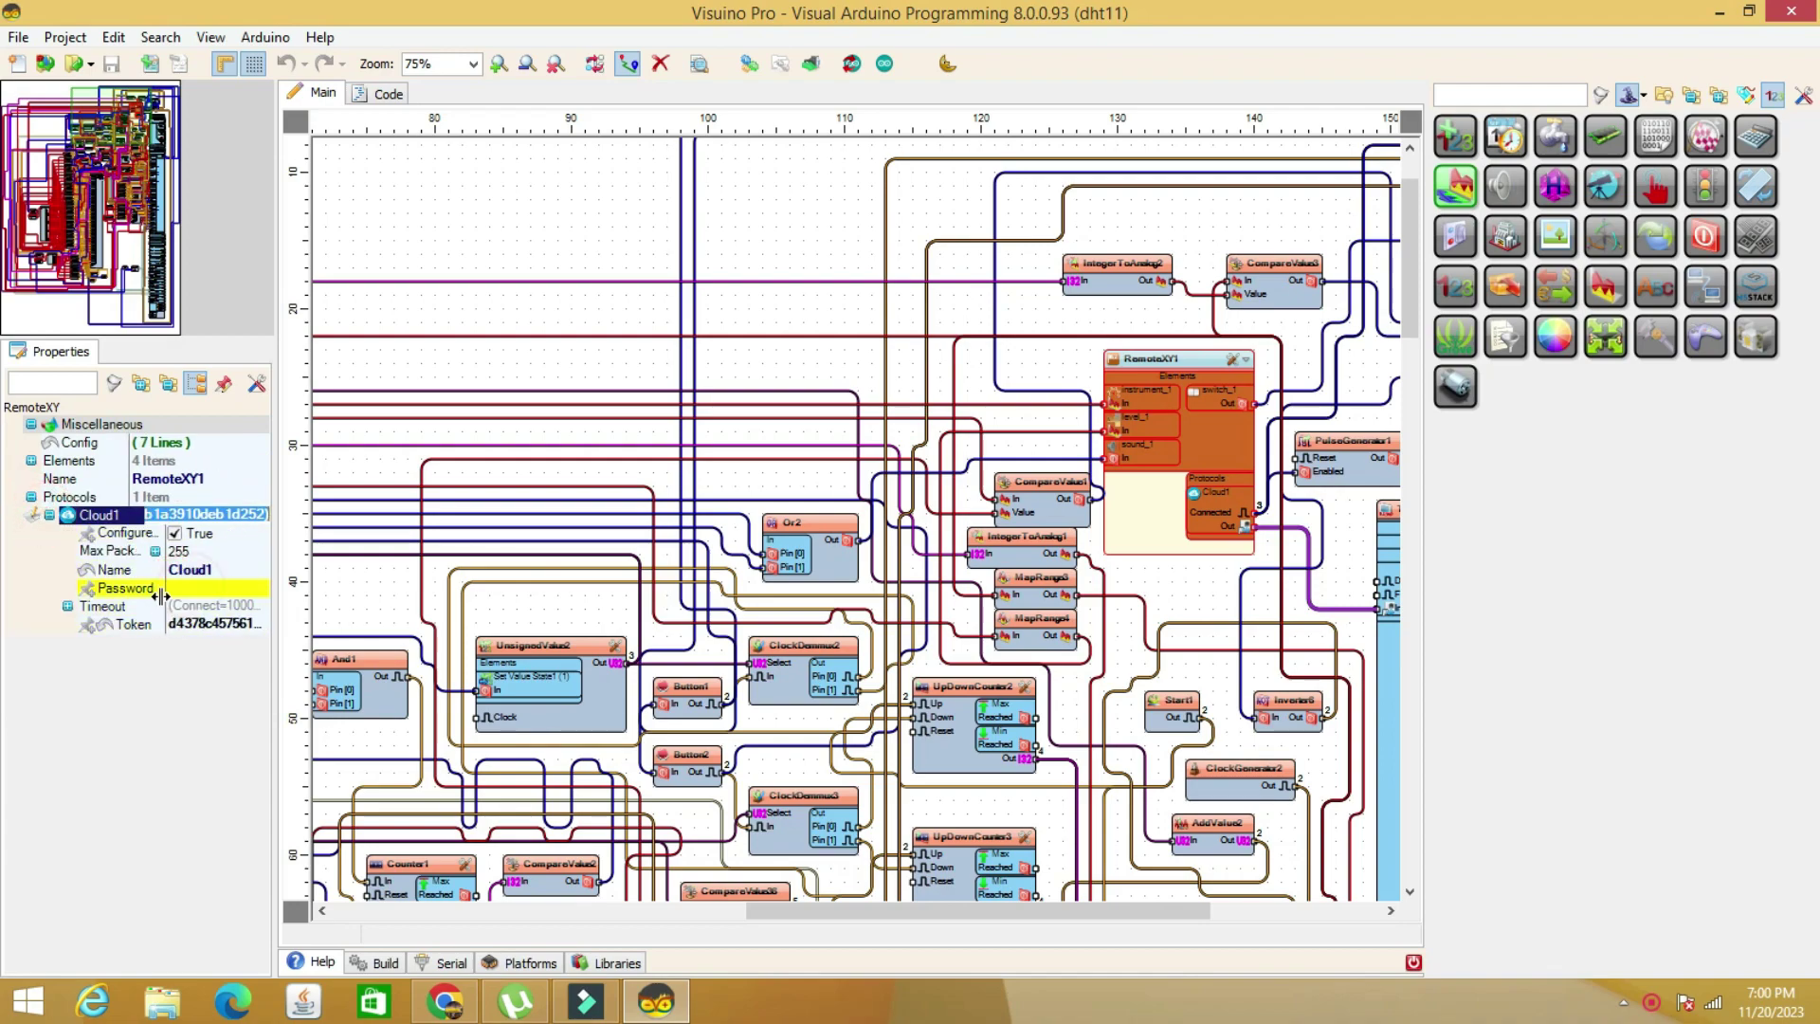
left_click(200, 622)
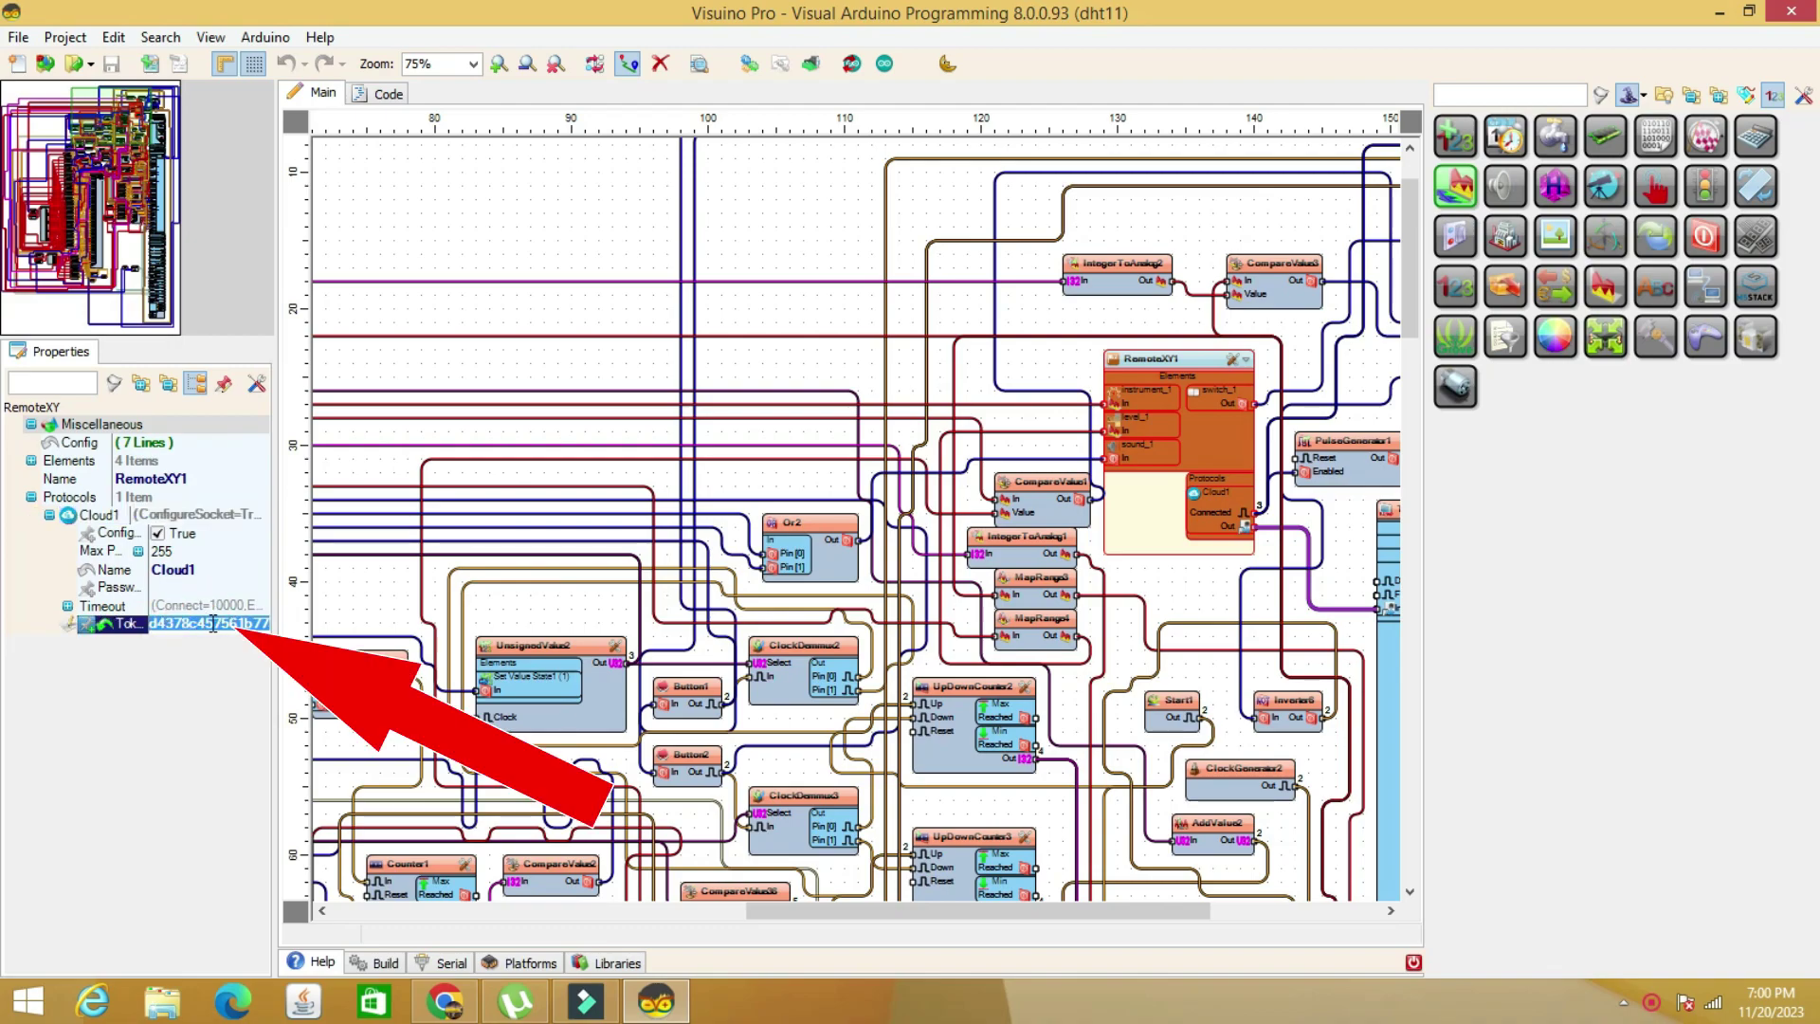
right_click(213, 628)
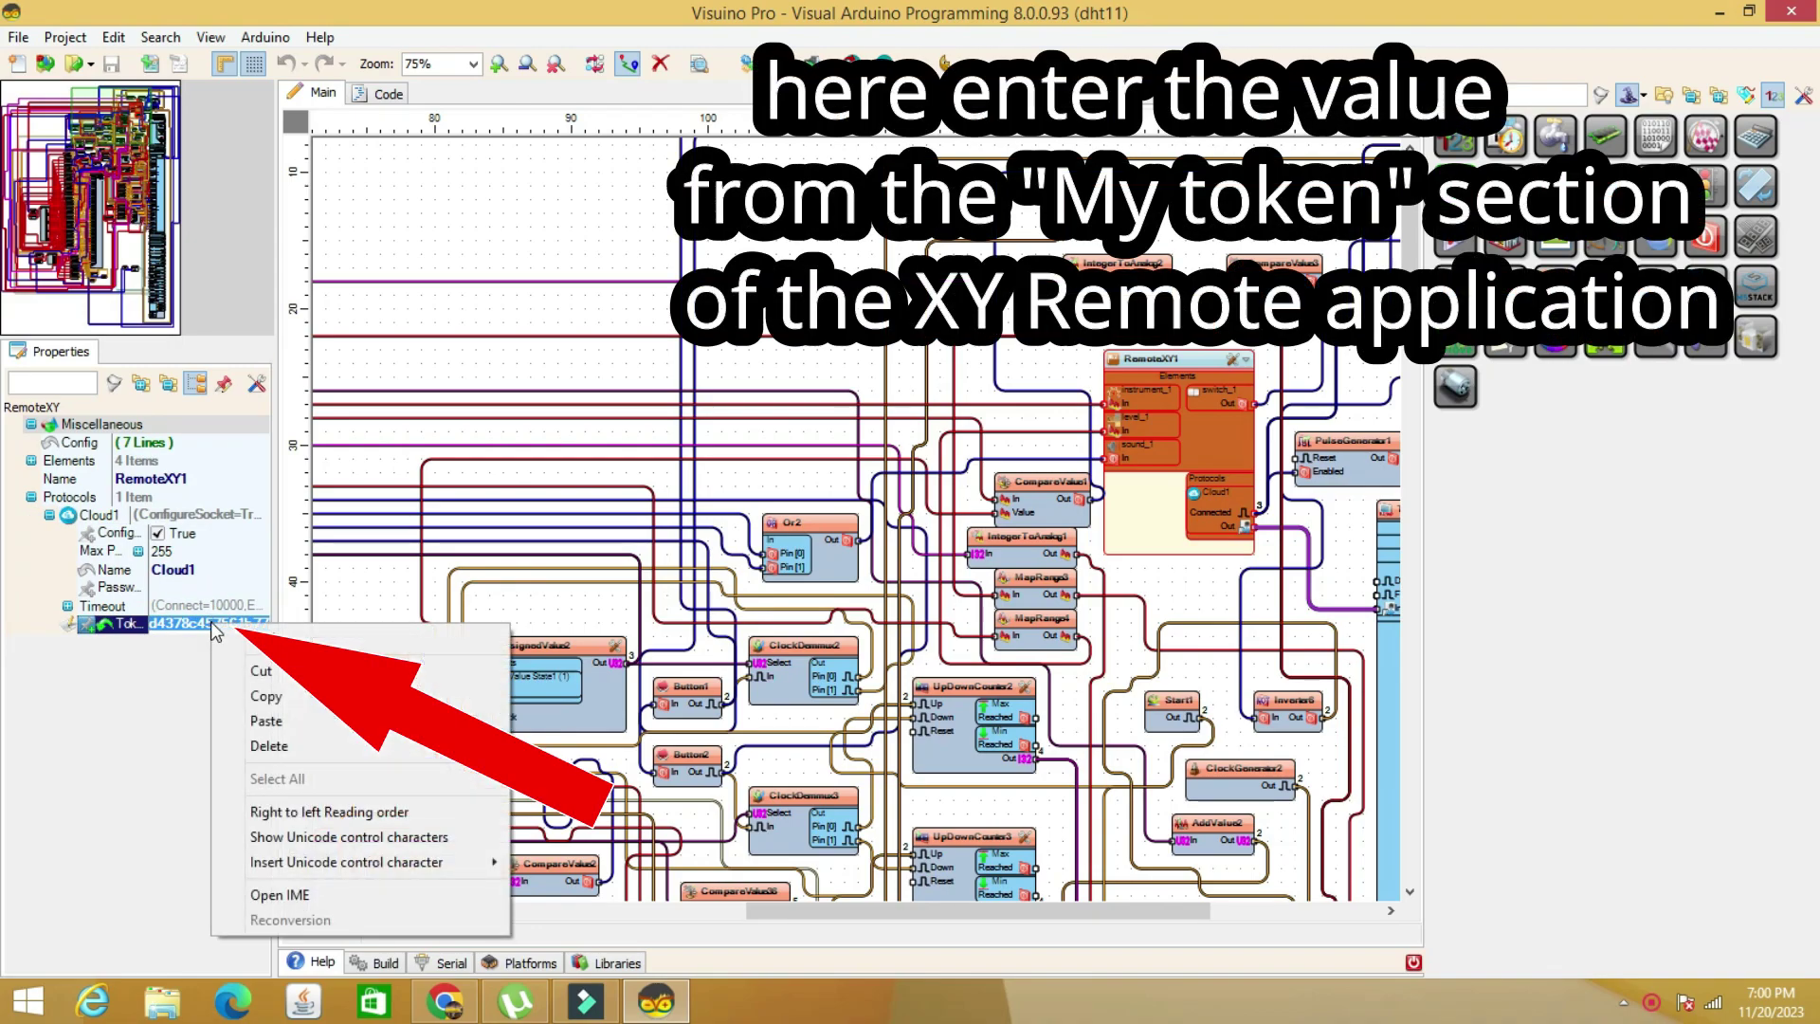
left_click(264, 724)
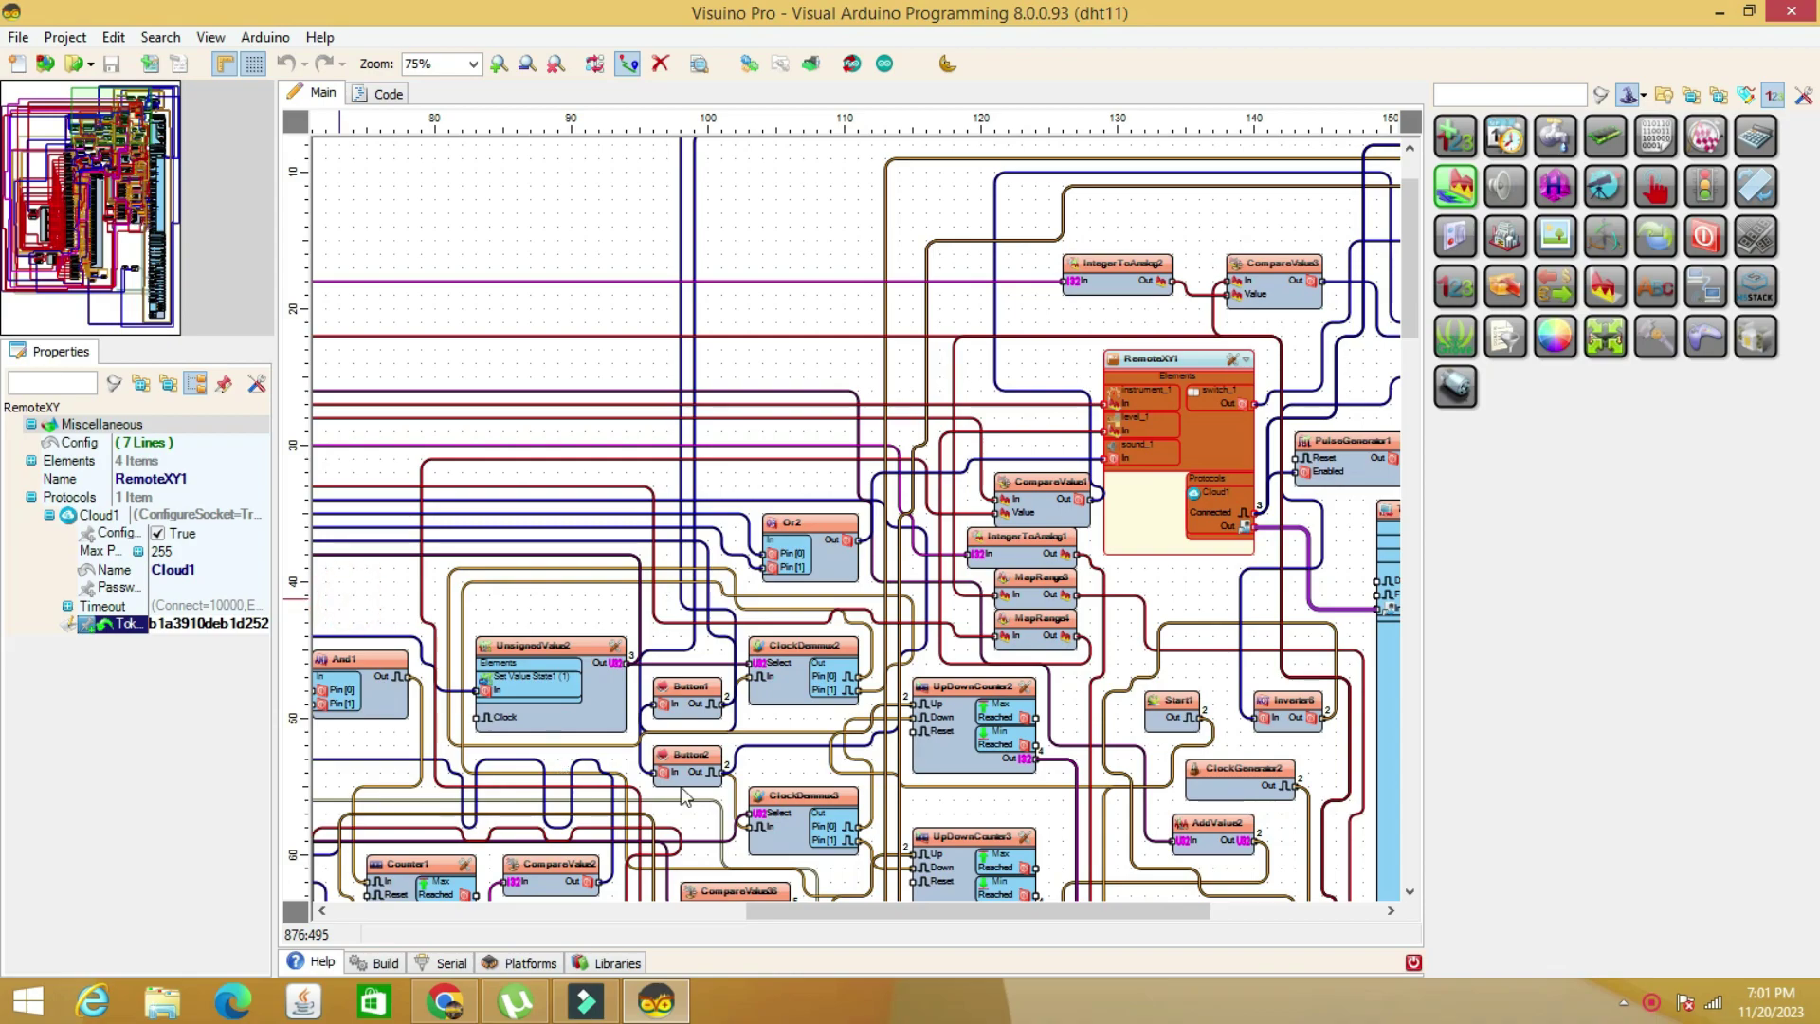
scroll(935, 904, "right", 5)
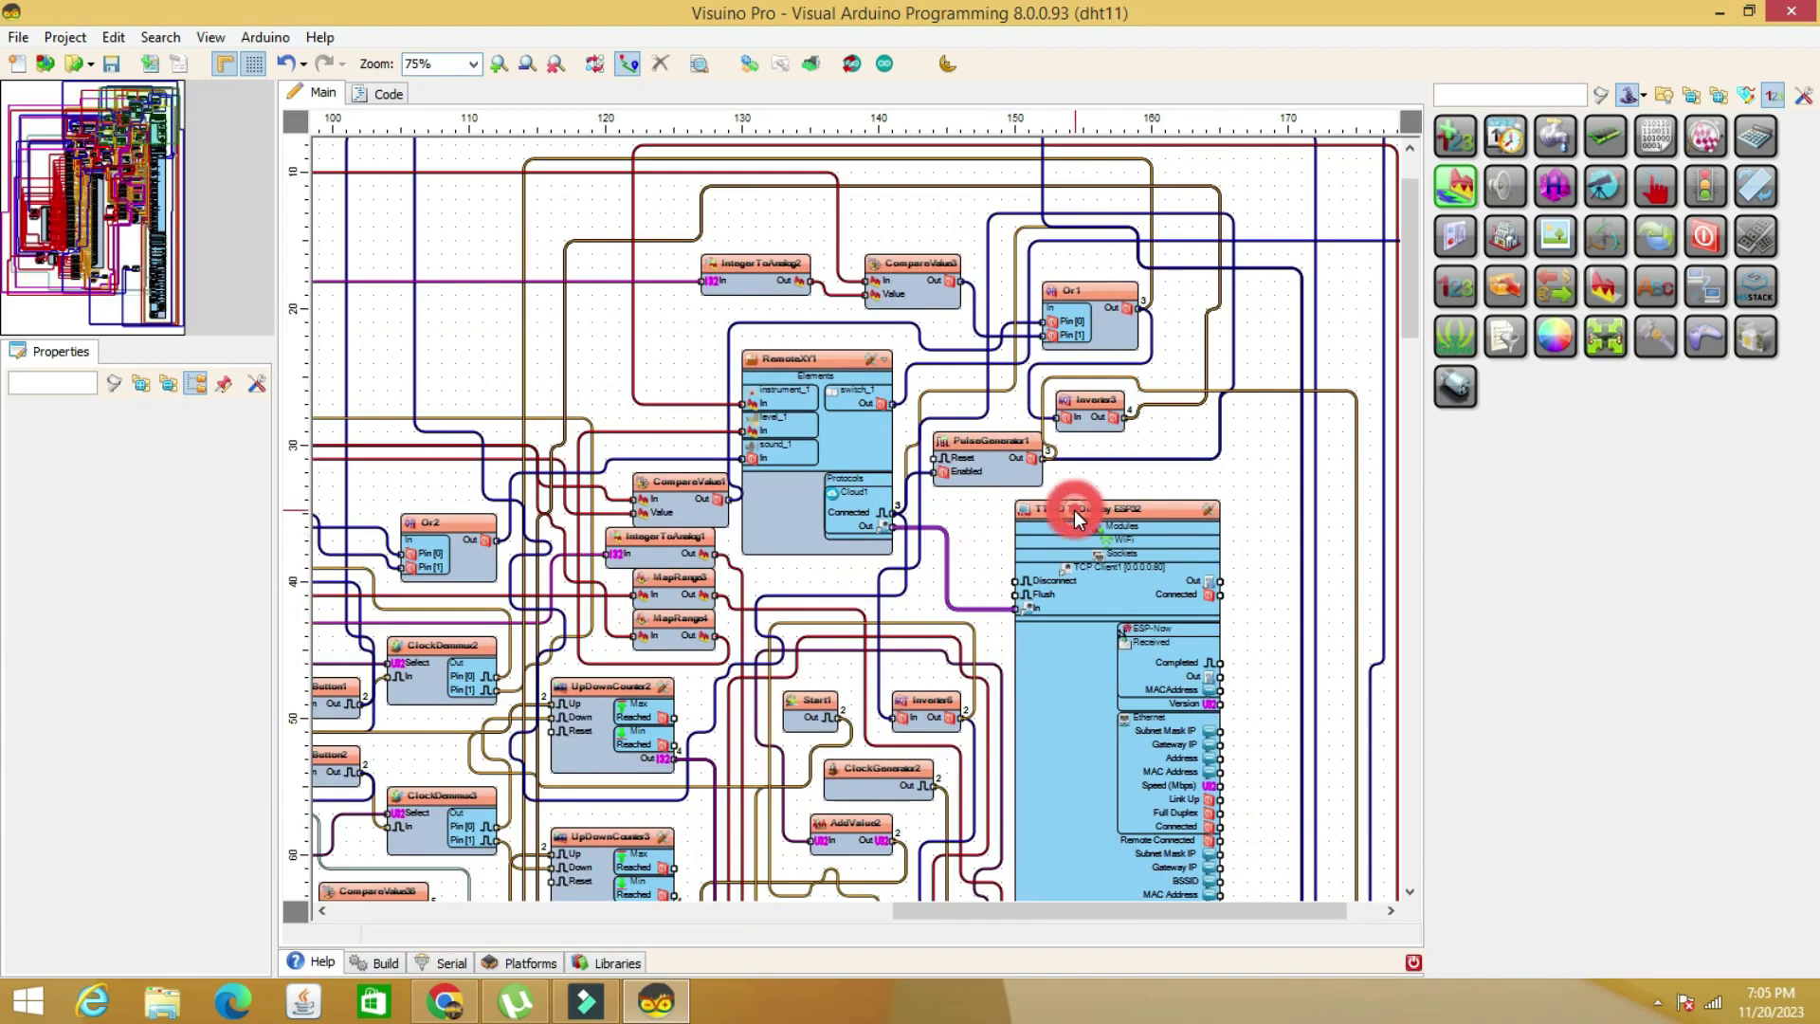
Open the TTGO T-Display ESP32's Modules > WiFi > Connect access points list.
left_click(1074, 510)
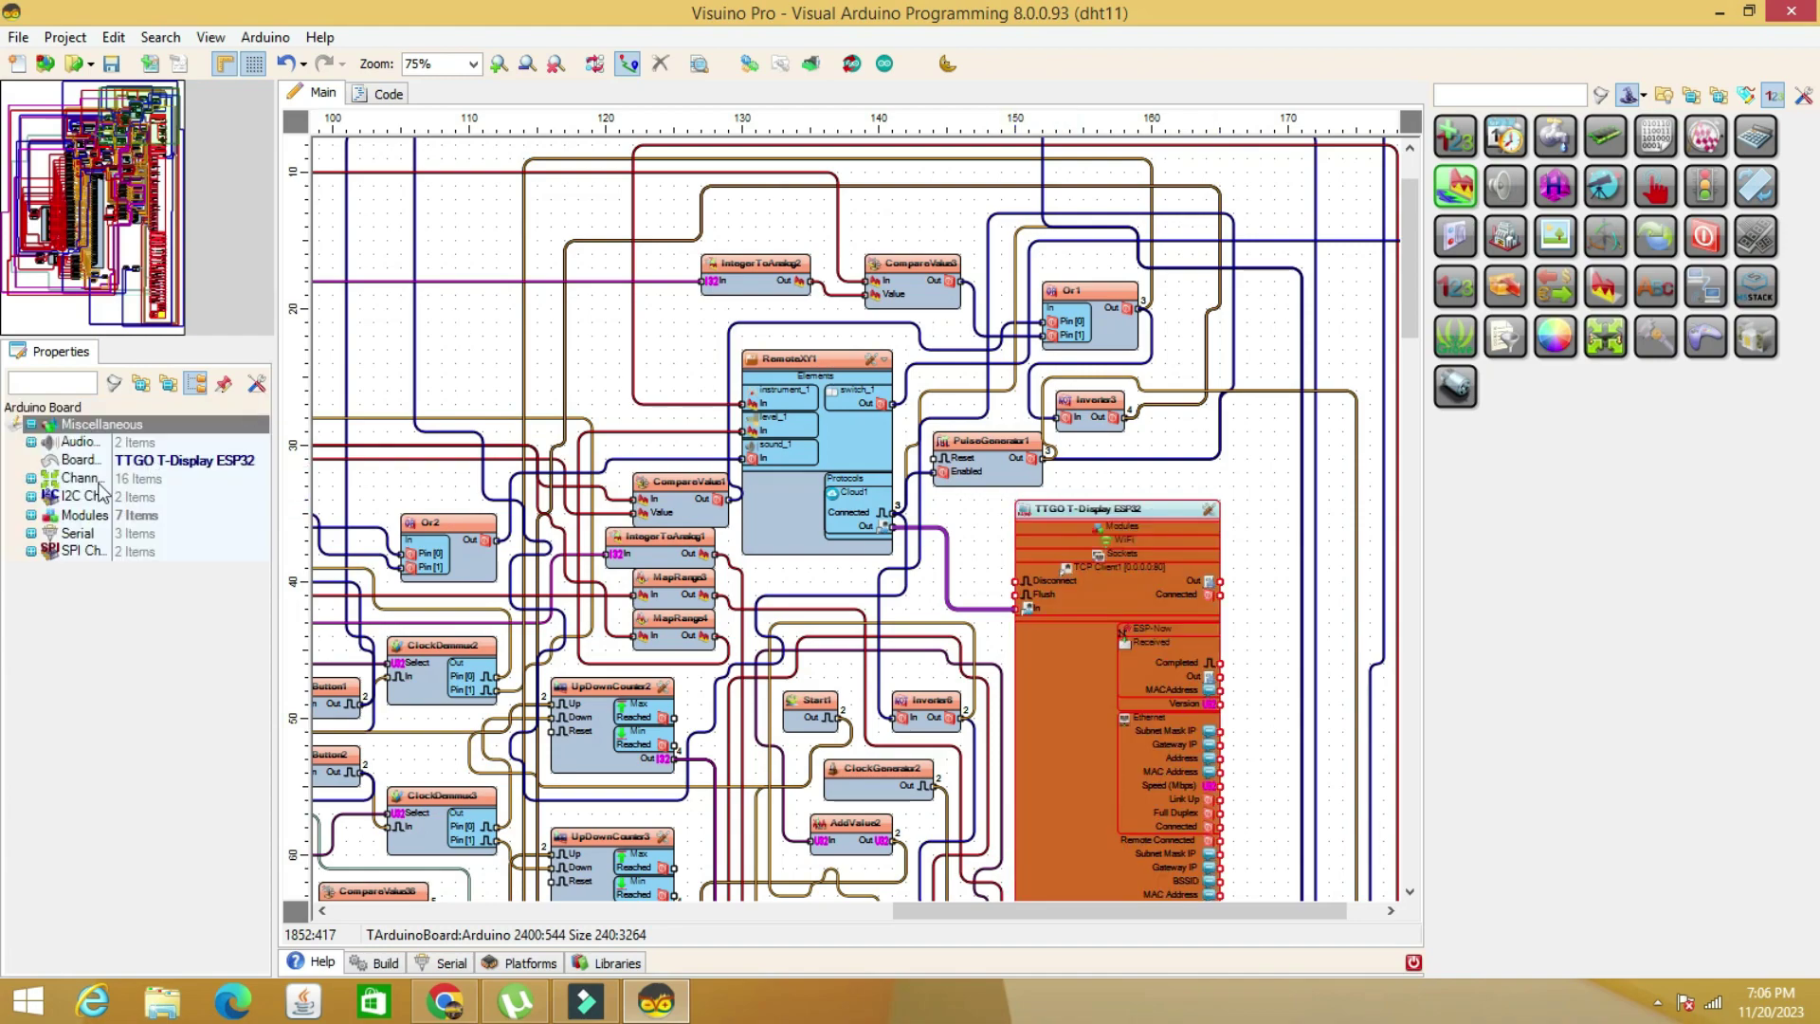
left_click(30, 520)
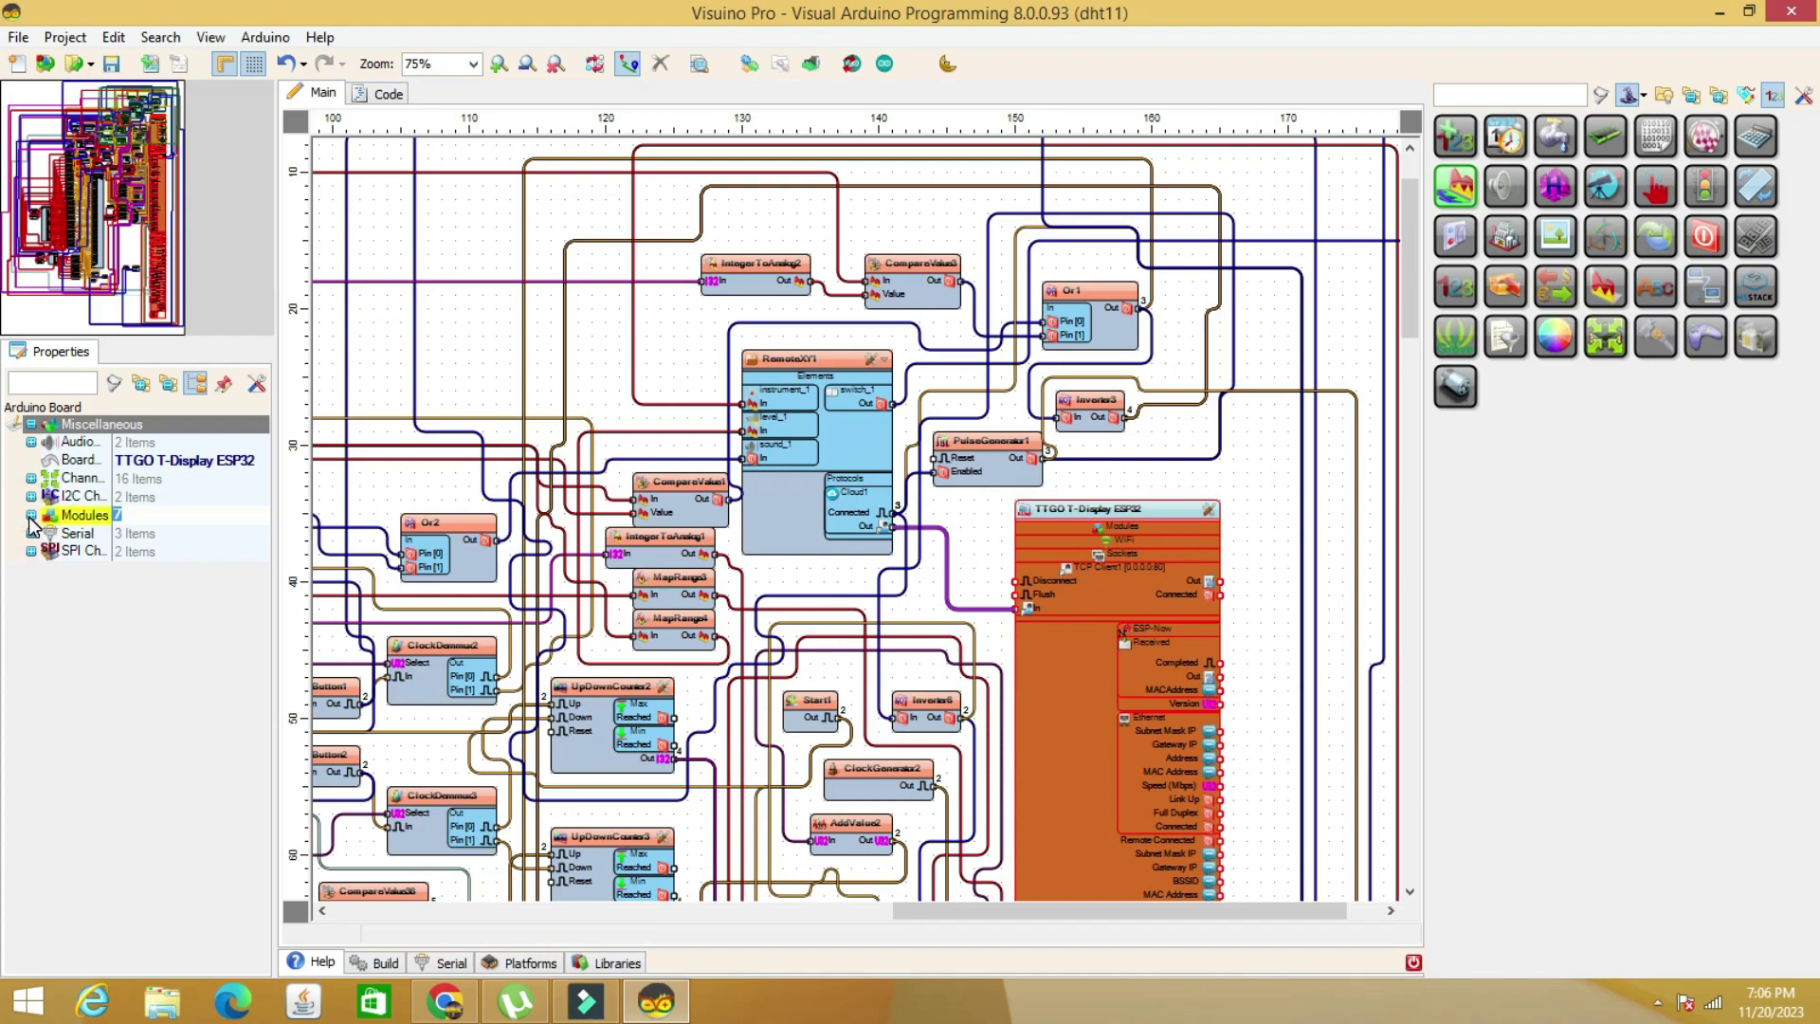
left_click(33, 516)
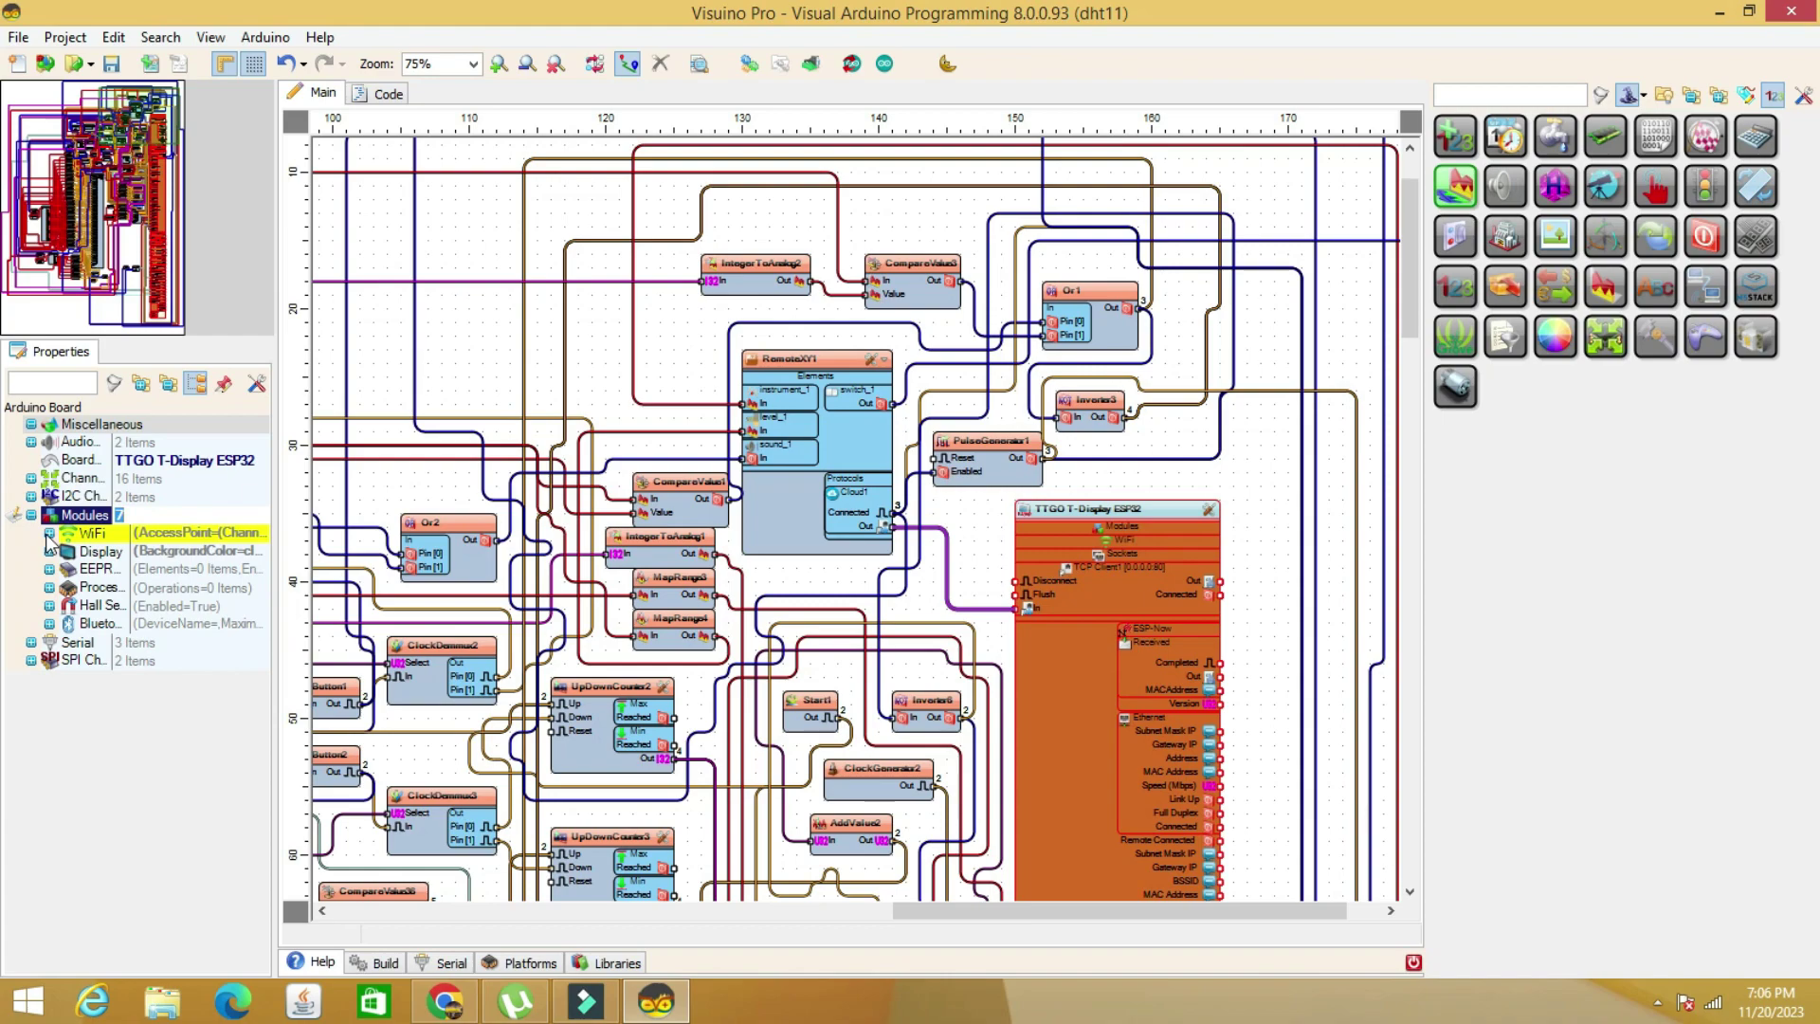
left_click(50, 534)
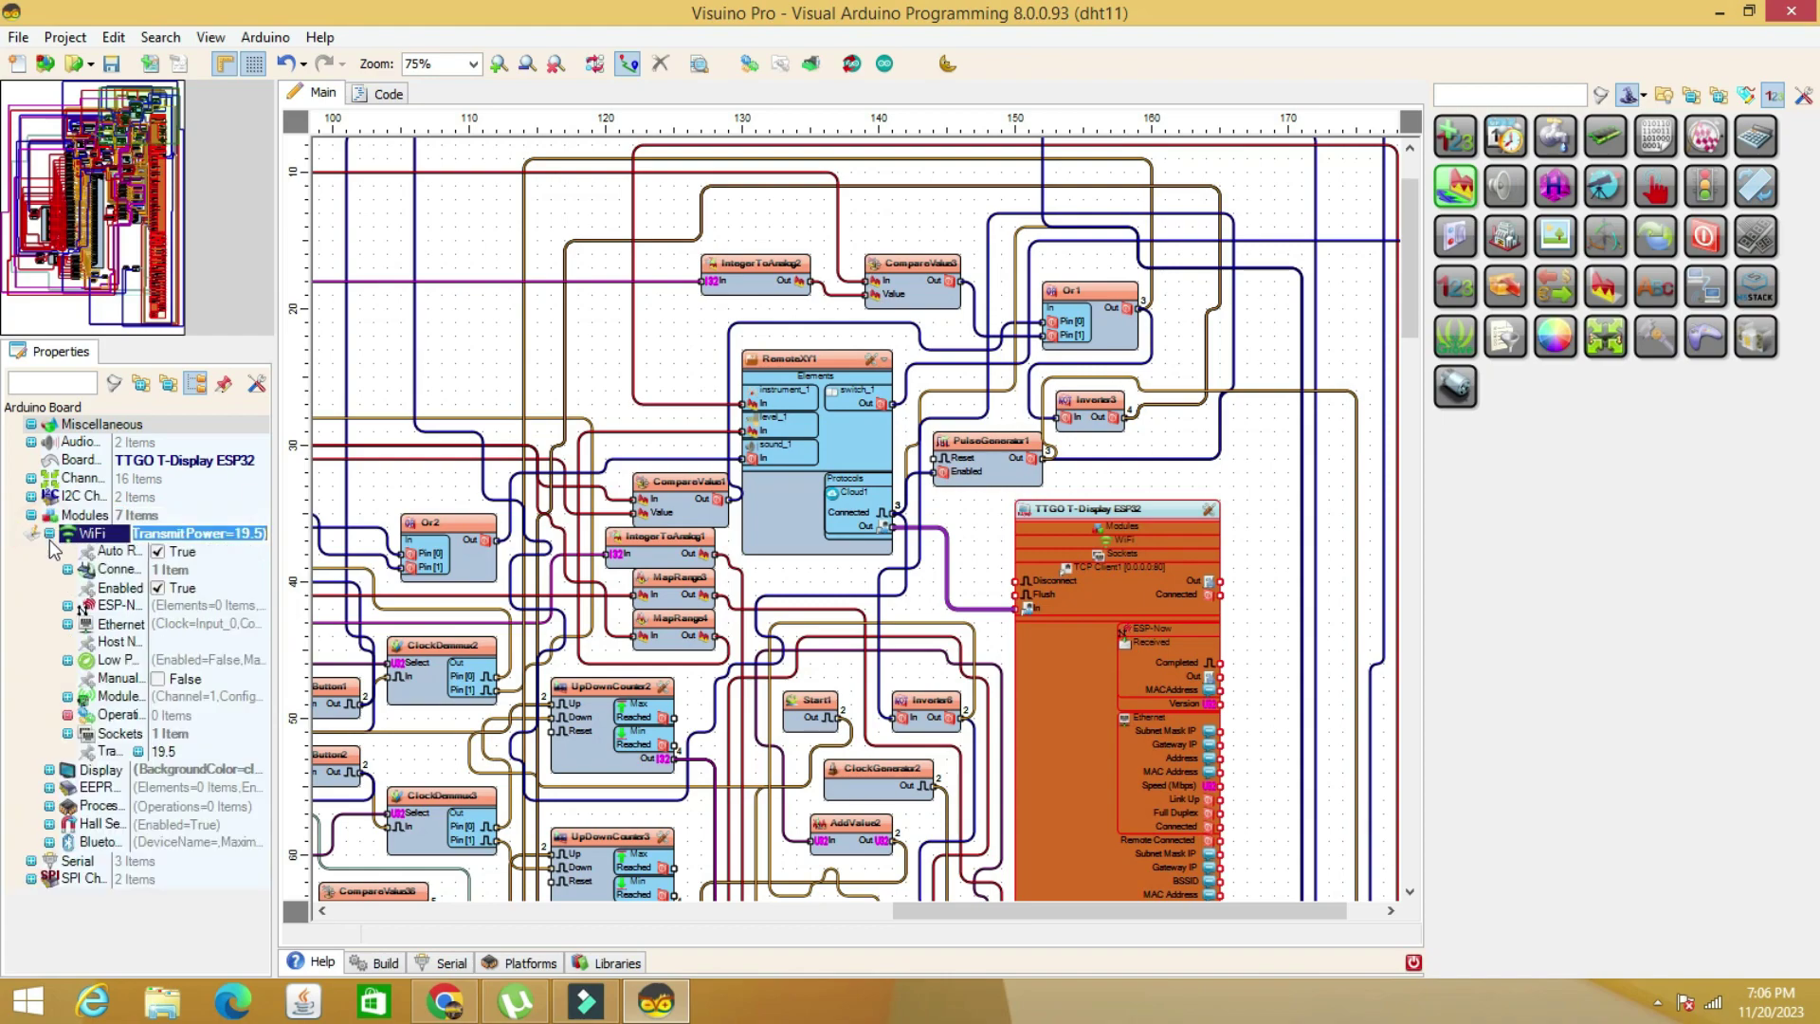
left_click(67, 569)
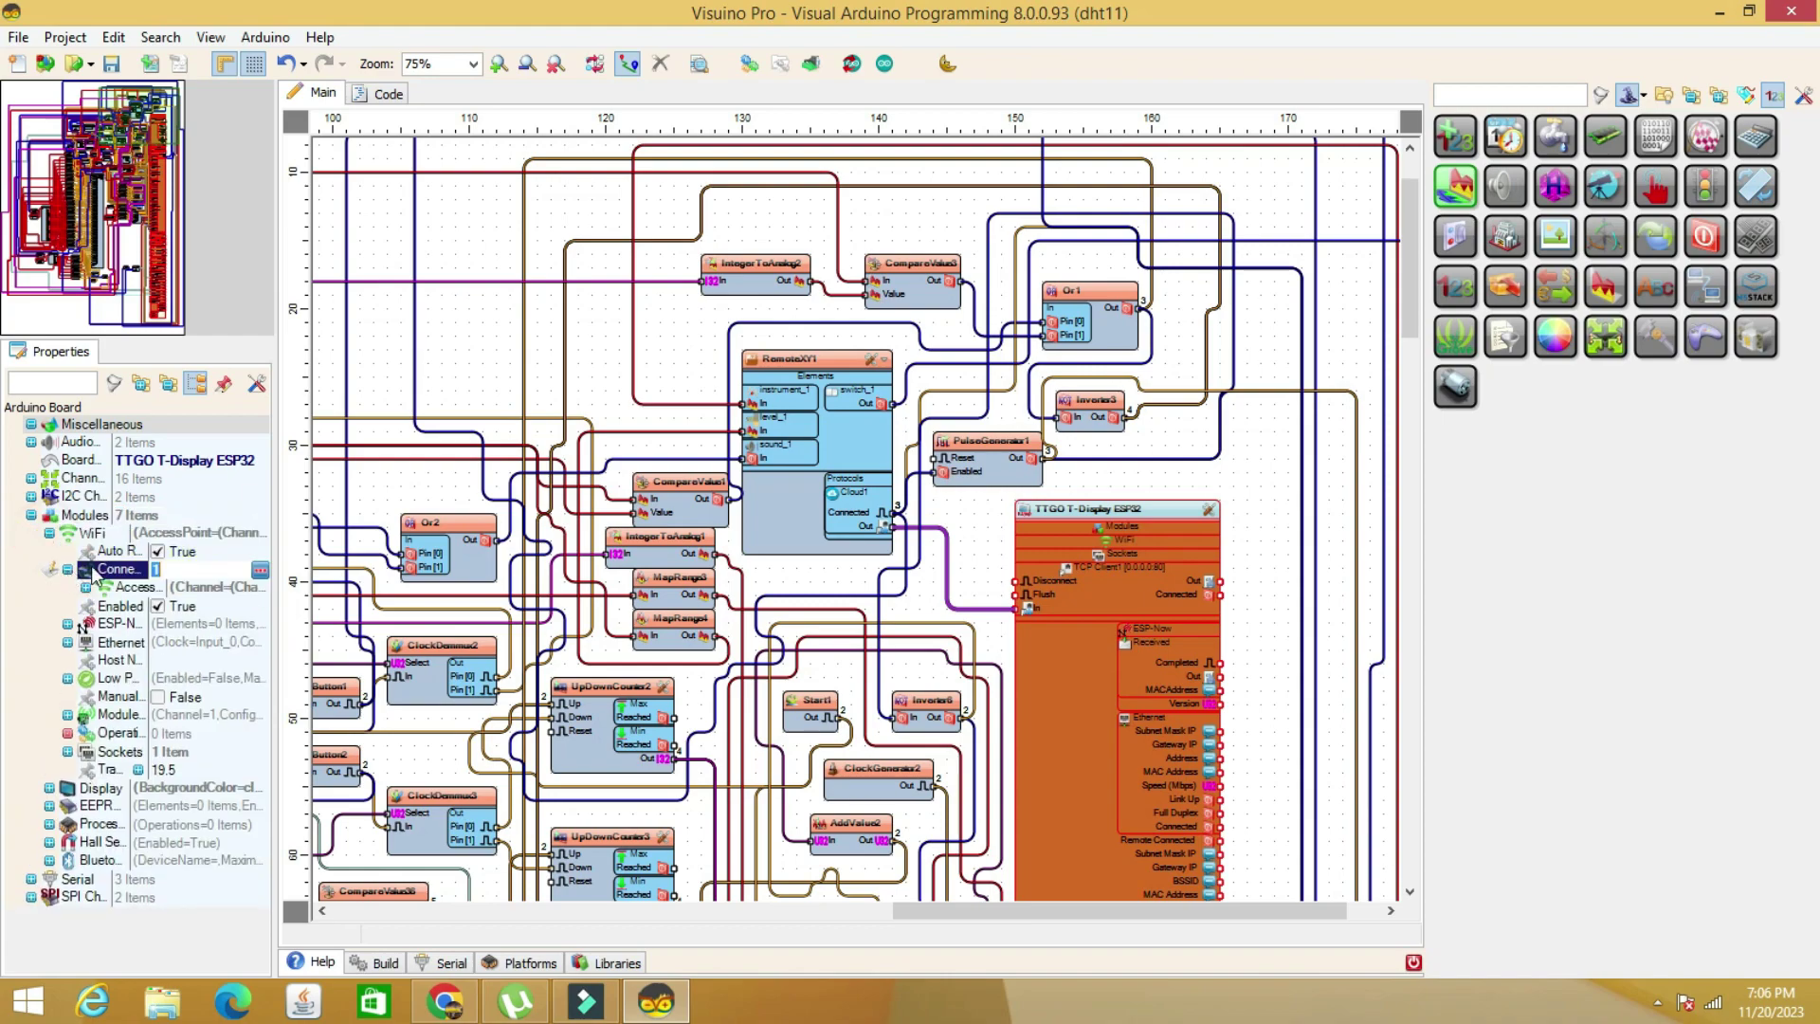
left_click(260, 571)
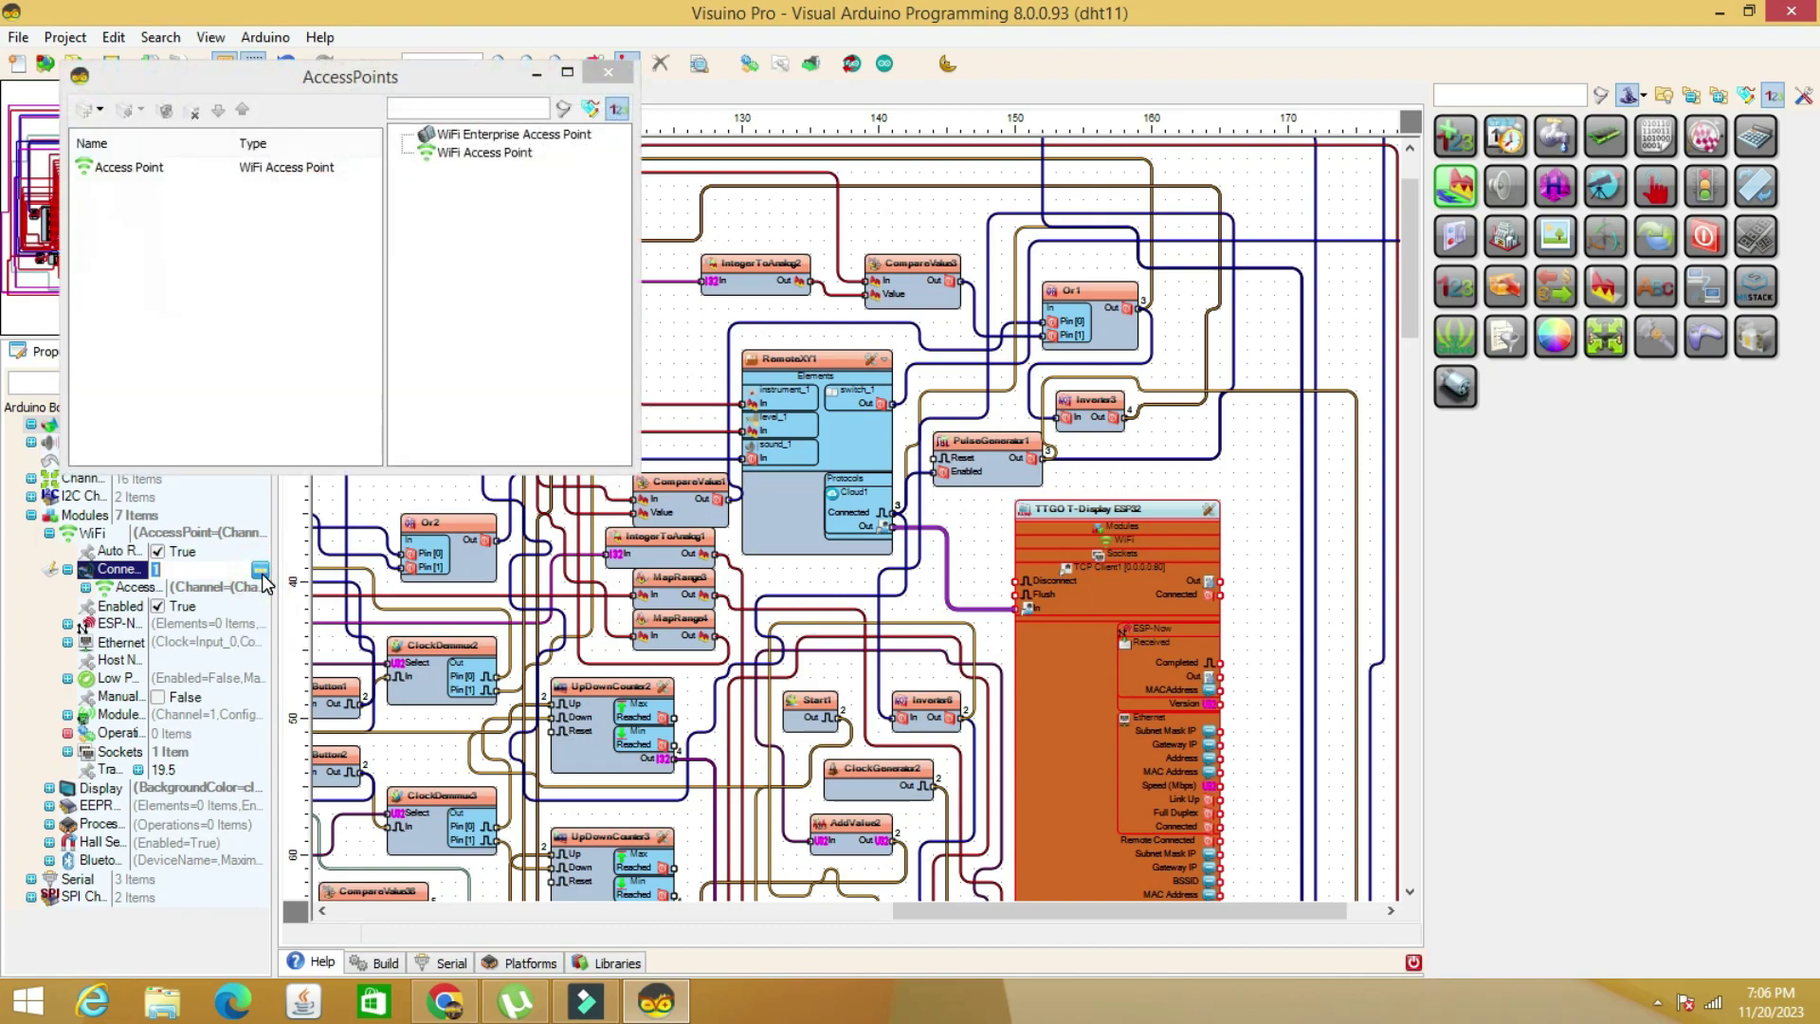
Enter the access point's SSID and password, then close the access points editor.
left_click_drag(326, 92, 619, 217)
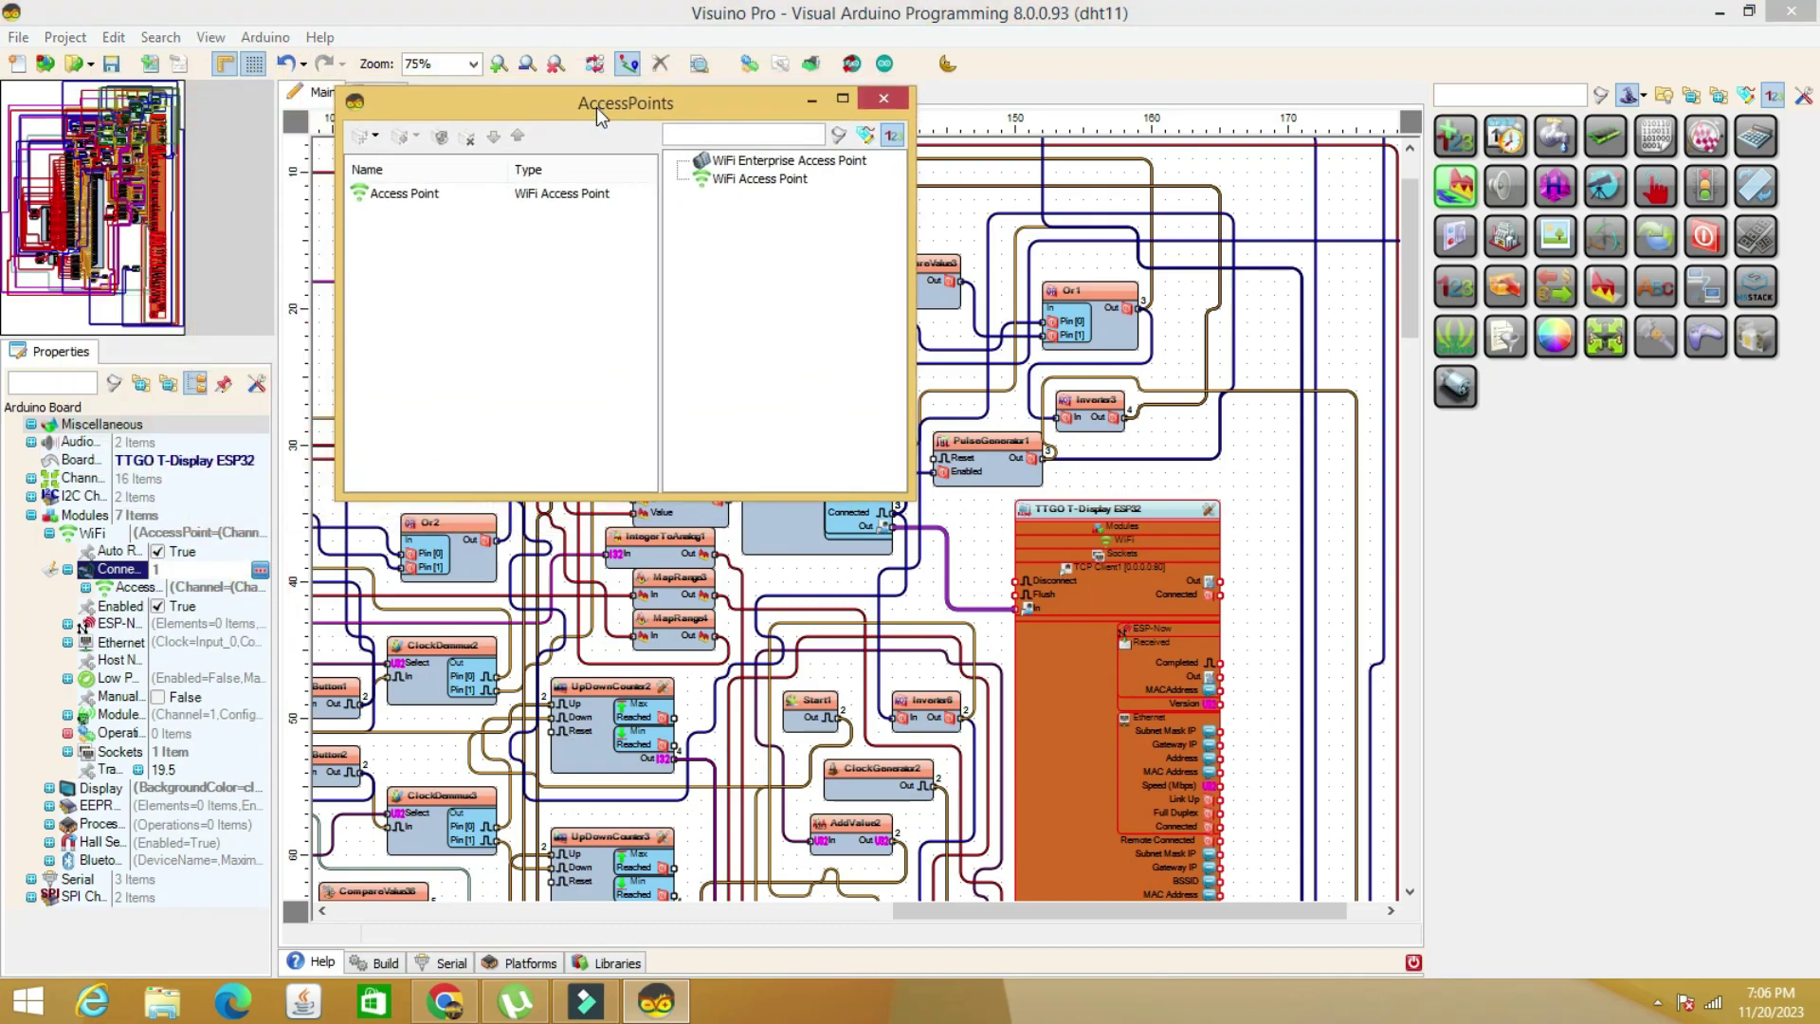
left_click(509, 302)
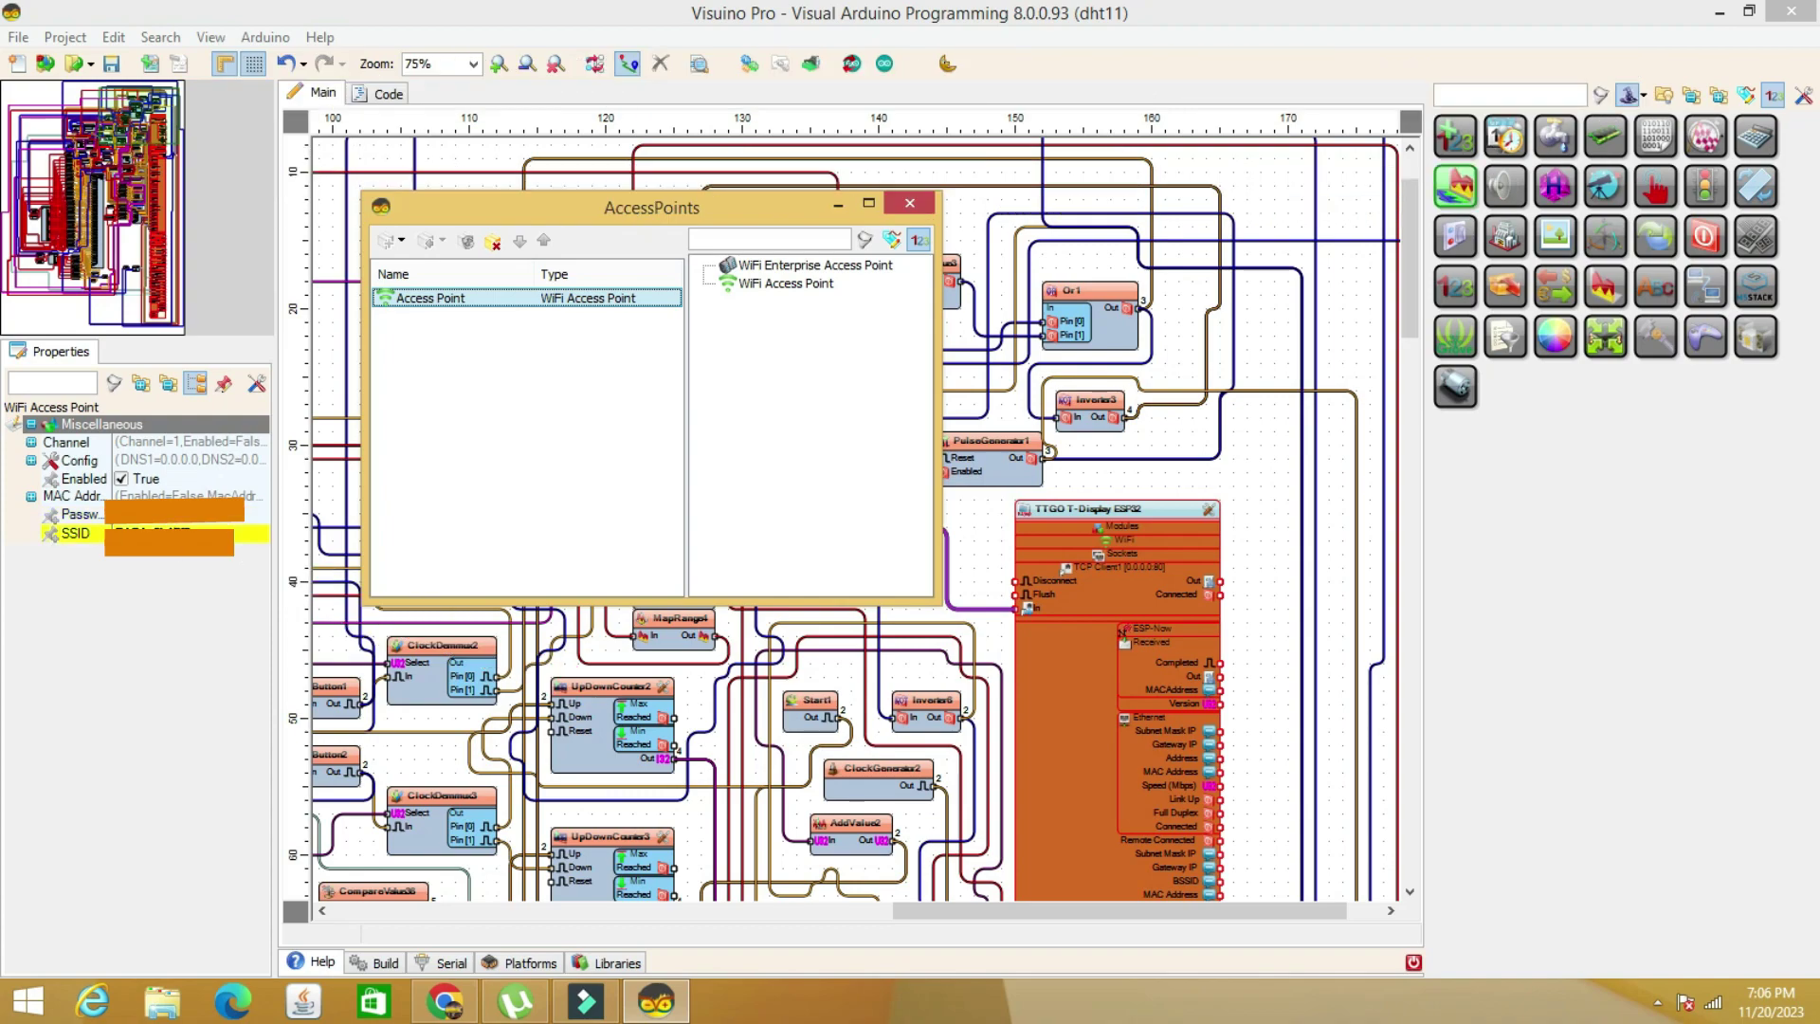
left_click(75, 532)
left_click(180, 513)
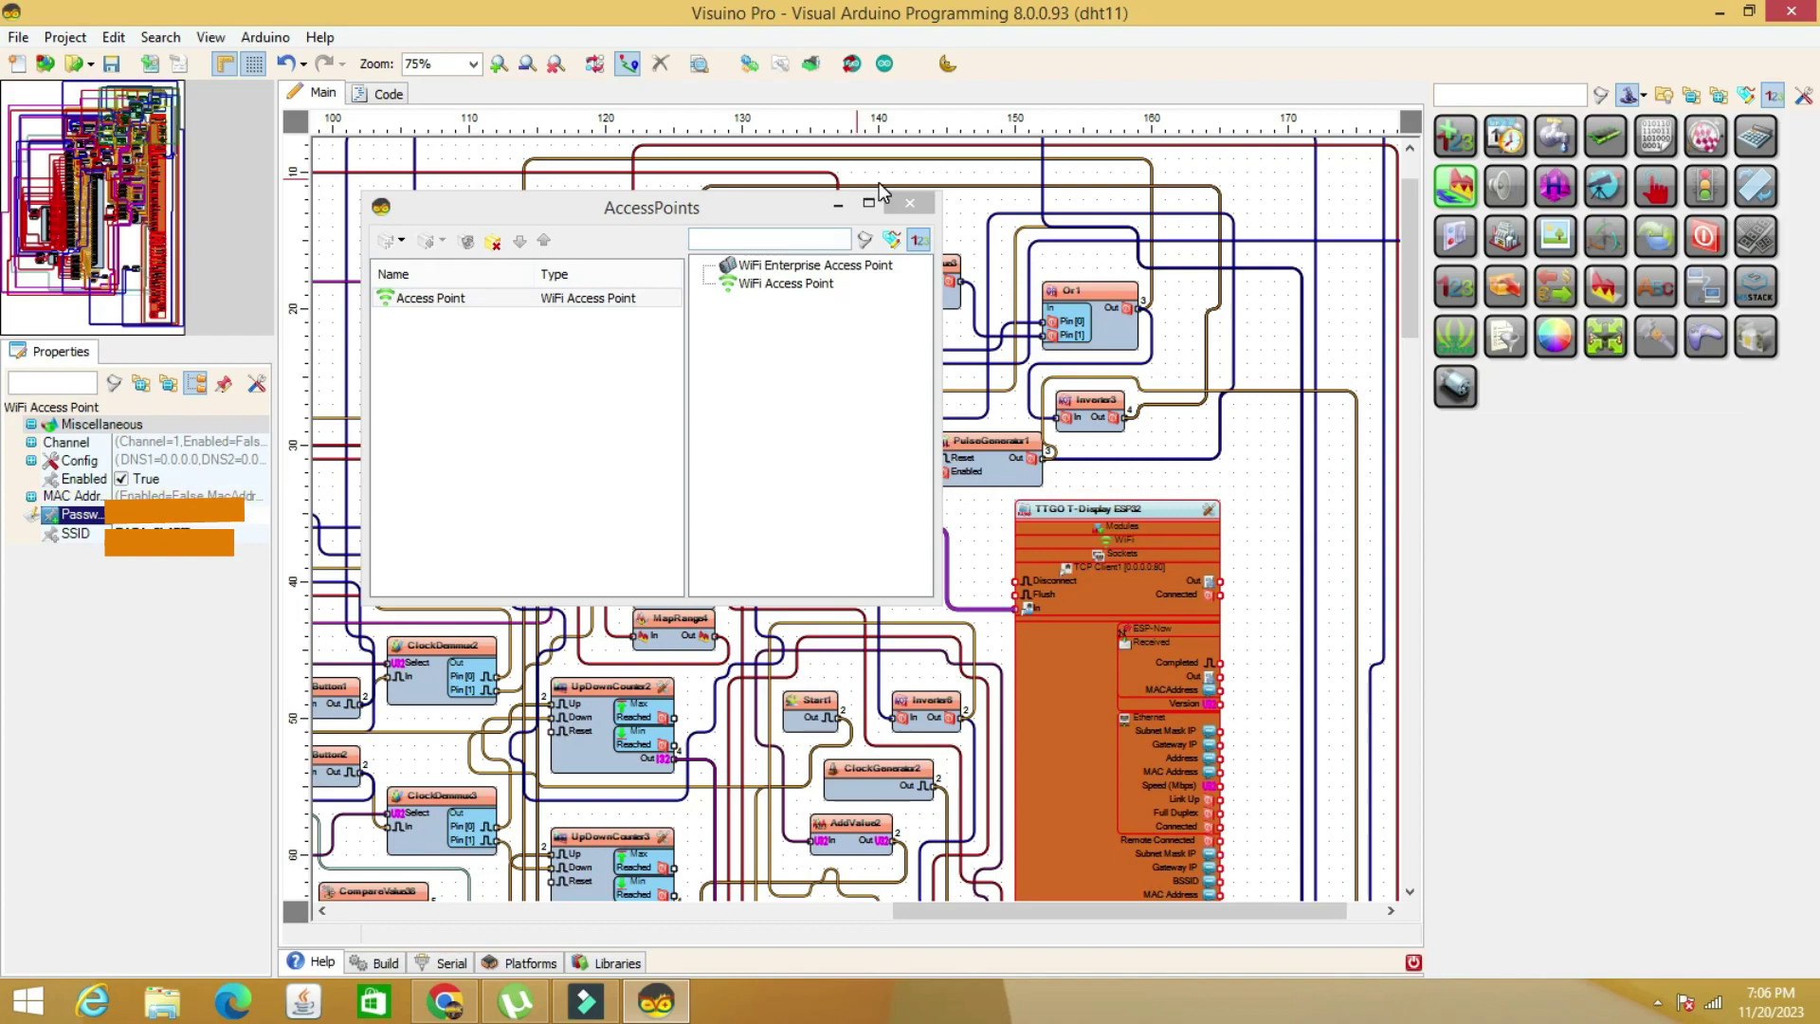
left_click(916, 203)
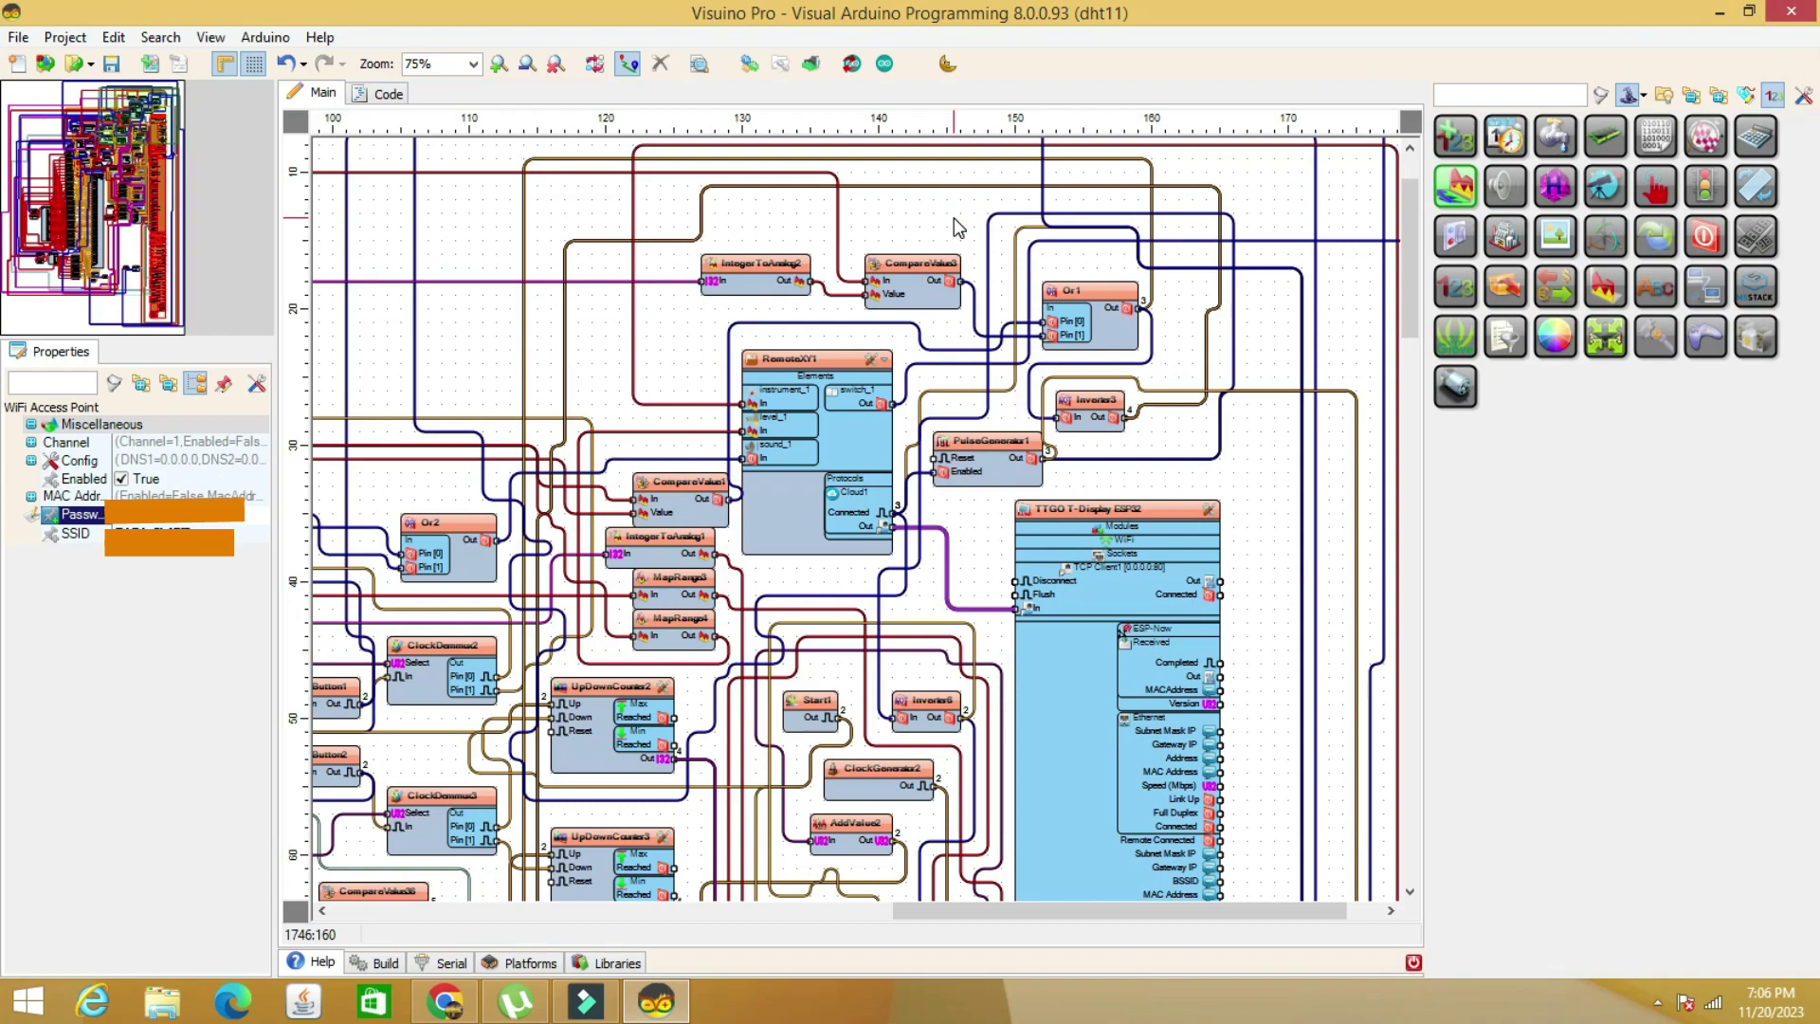
Send the generated thermostat sketch from Visuino to the Arduino IDE.
left_click(380, 222)
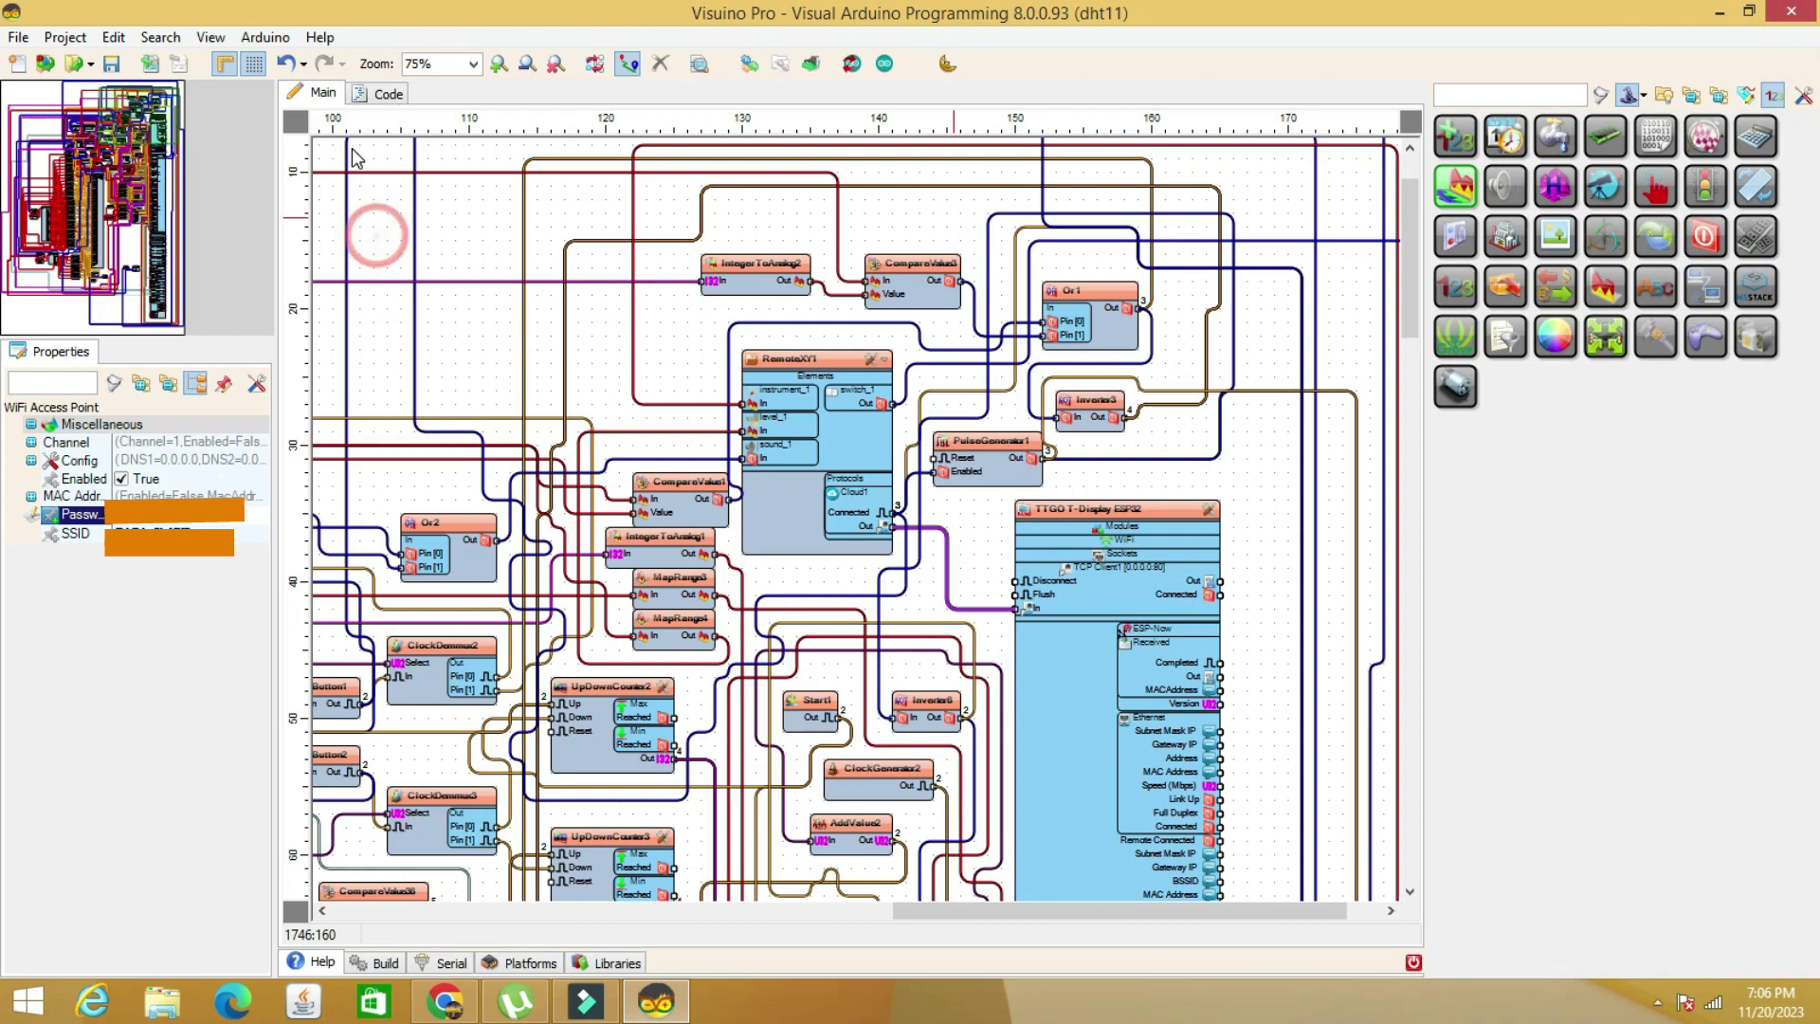
left_click(261, 37)
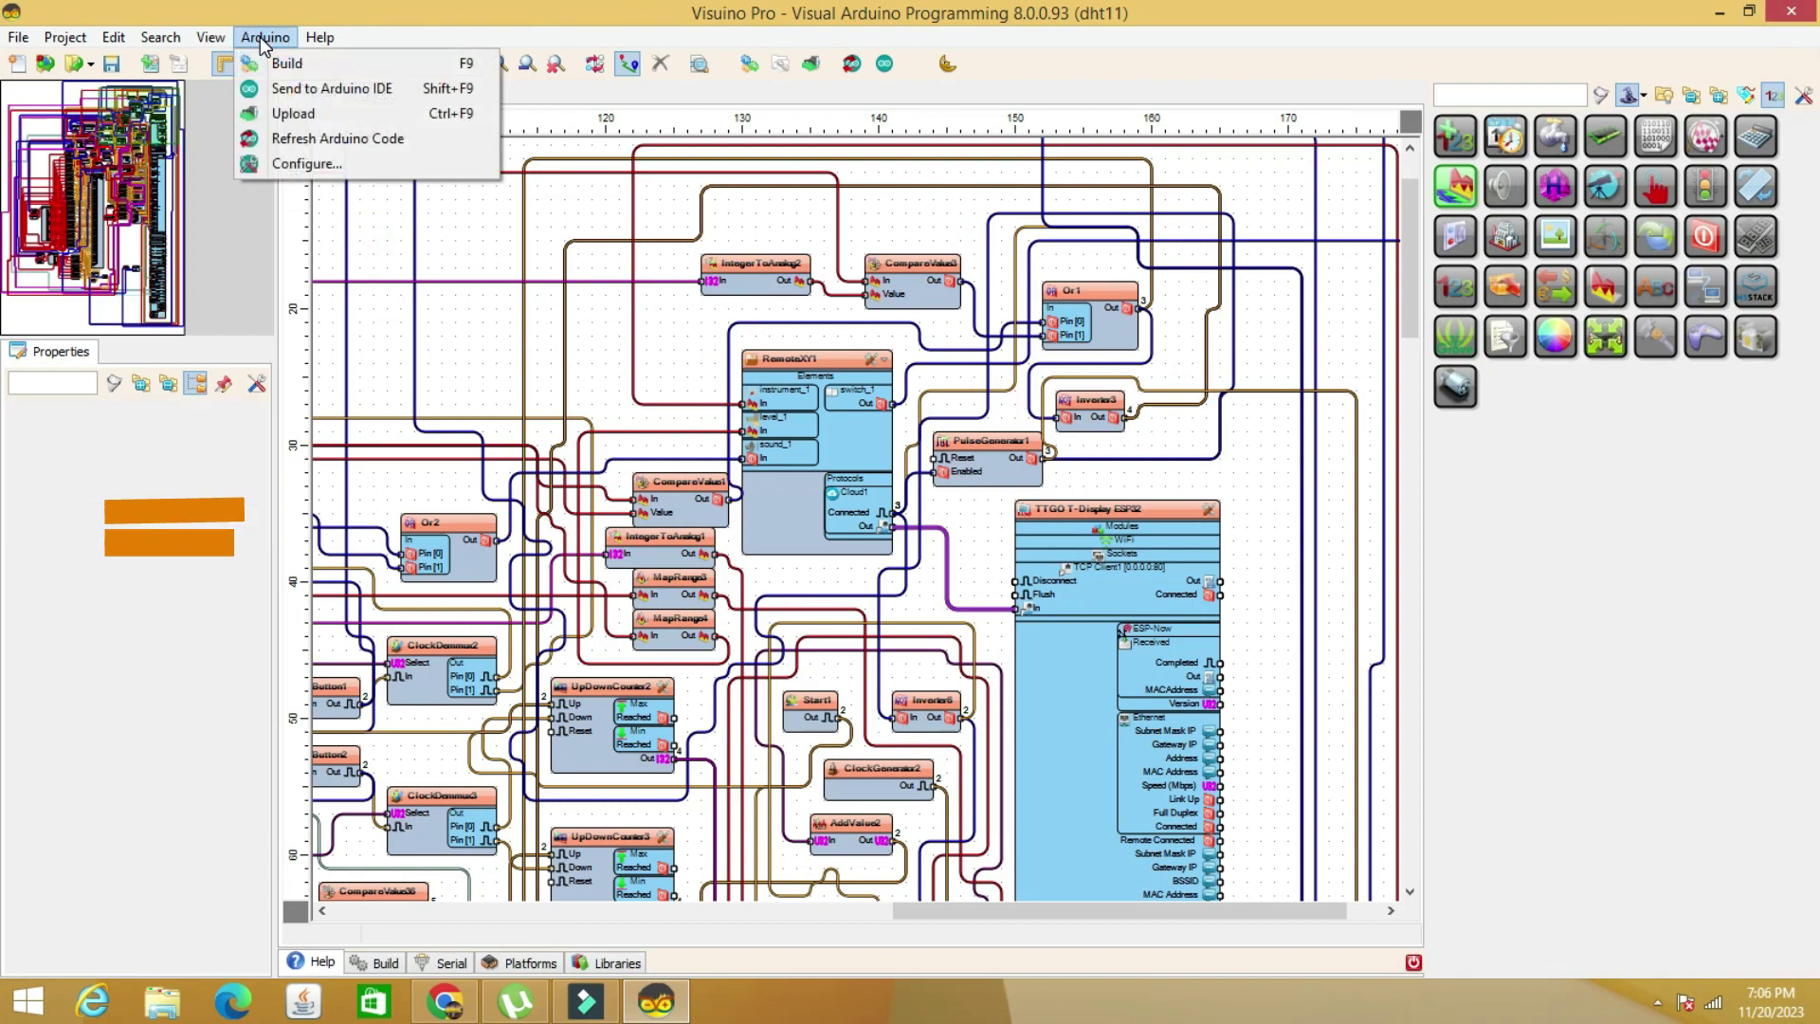
left_click(300, 91)
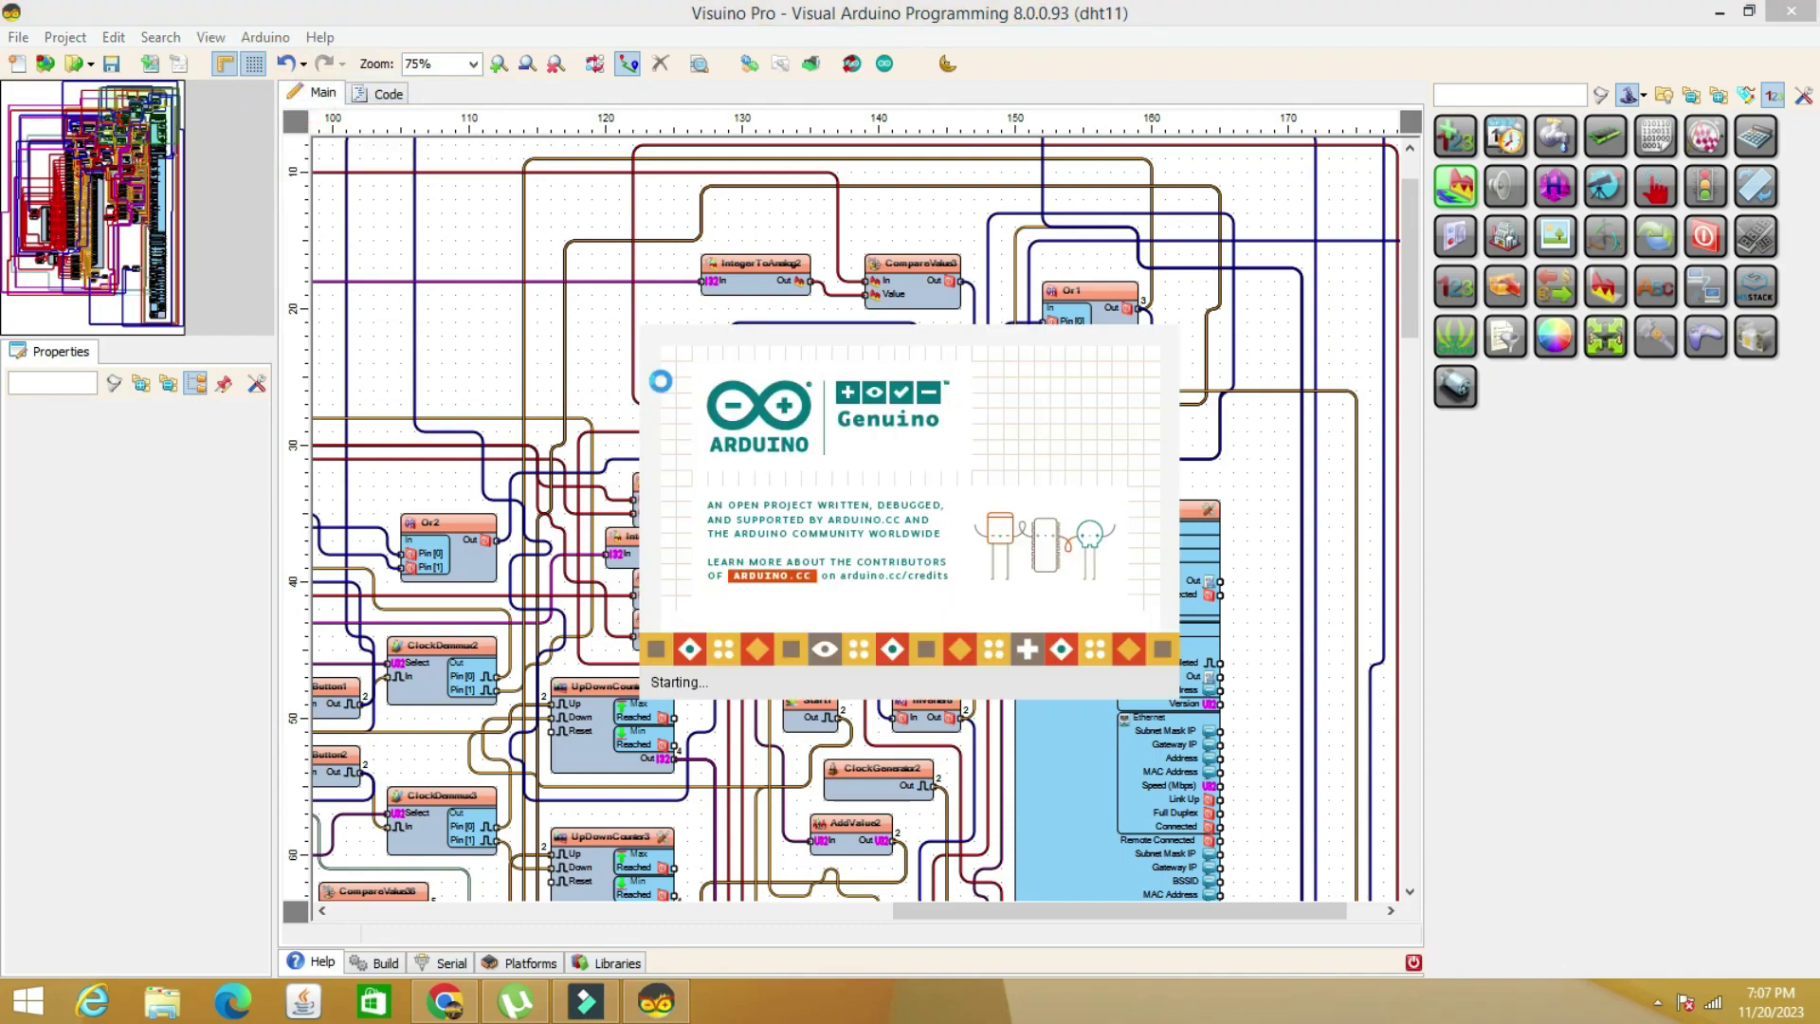
Select the TTGO LoRa32-OLED board and start compiling and uploading the sketch.
left_click(949, 154)
mouse_move(1081, 379)
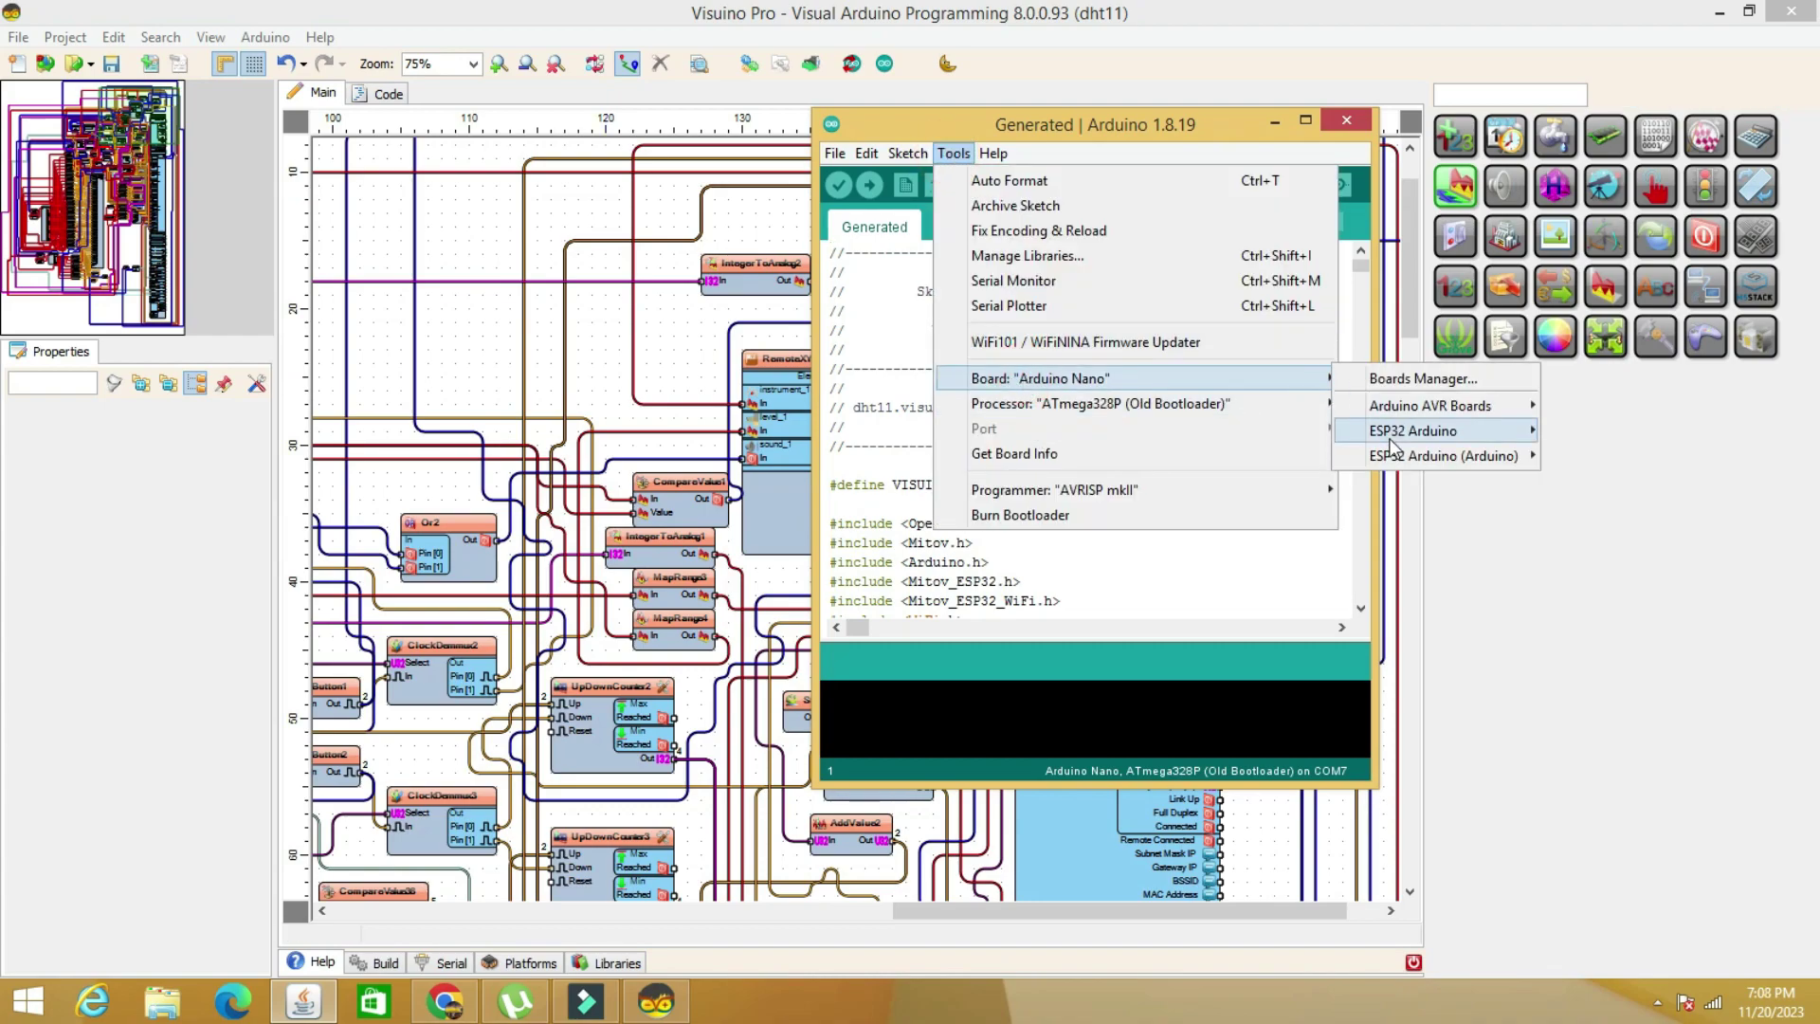
mouse_move(1413, 430)
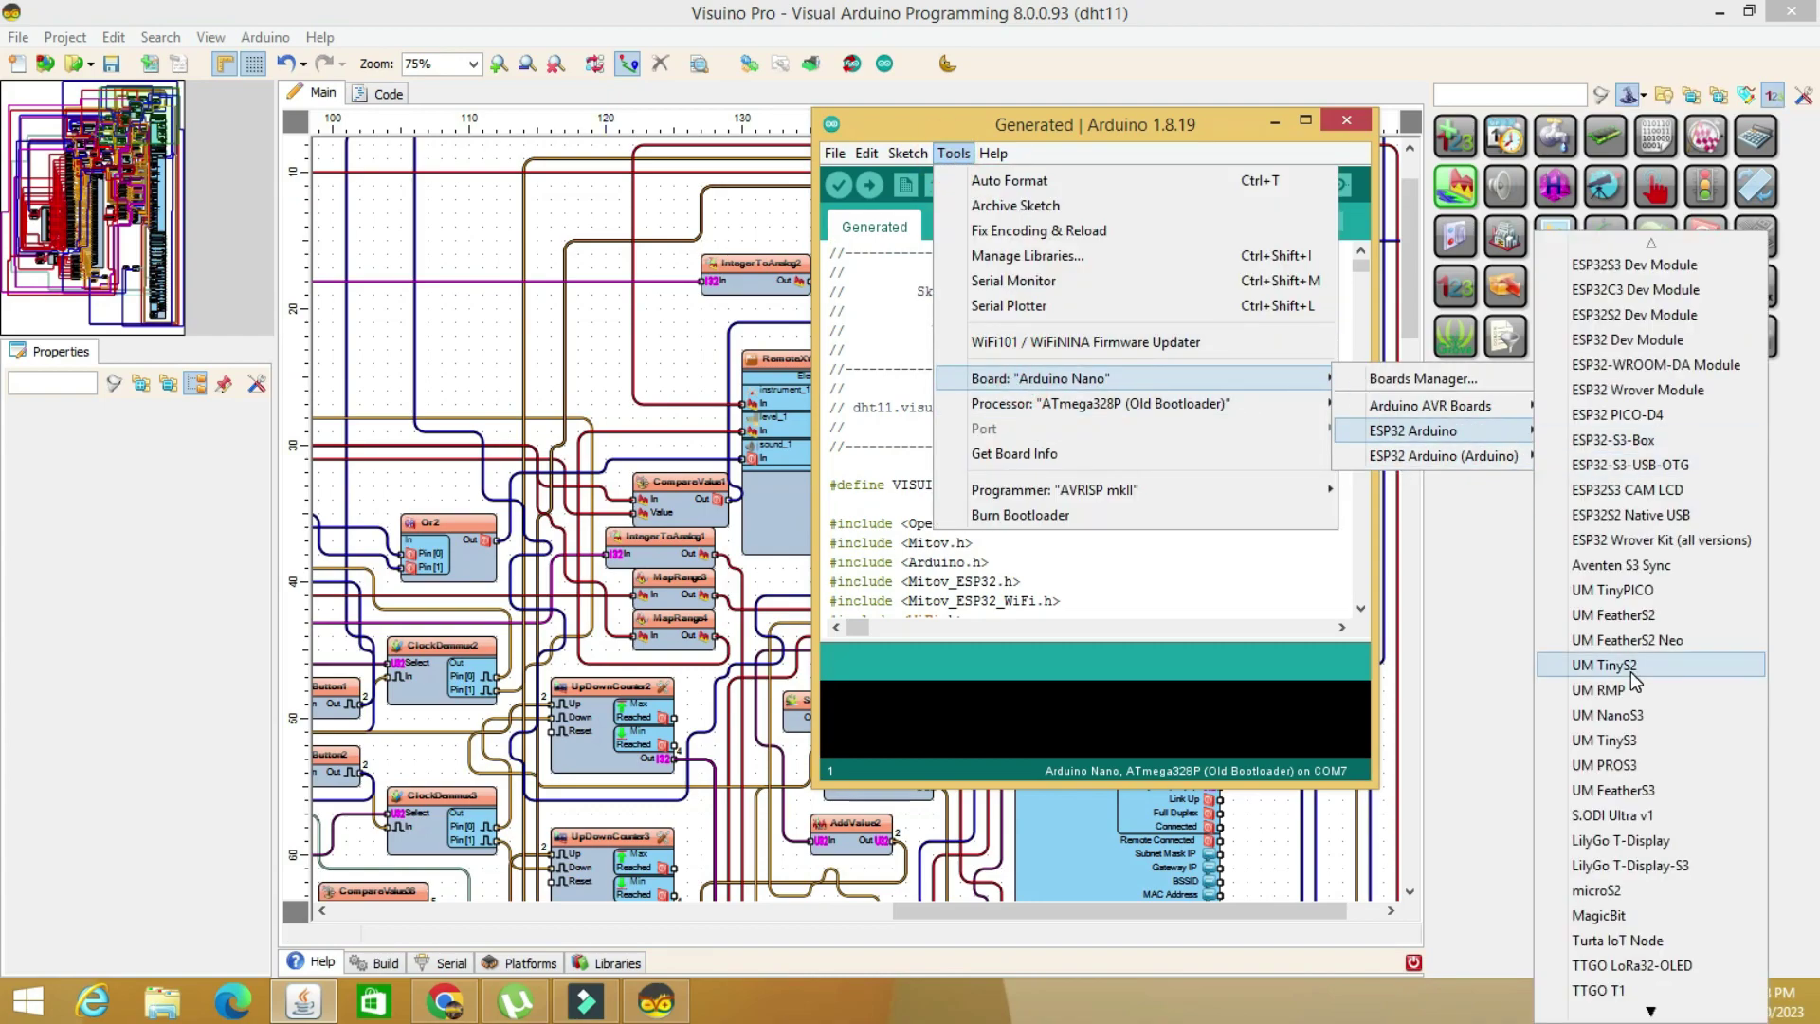
left_click(1604, 970)
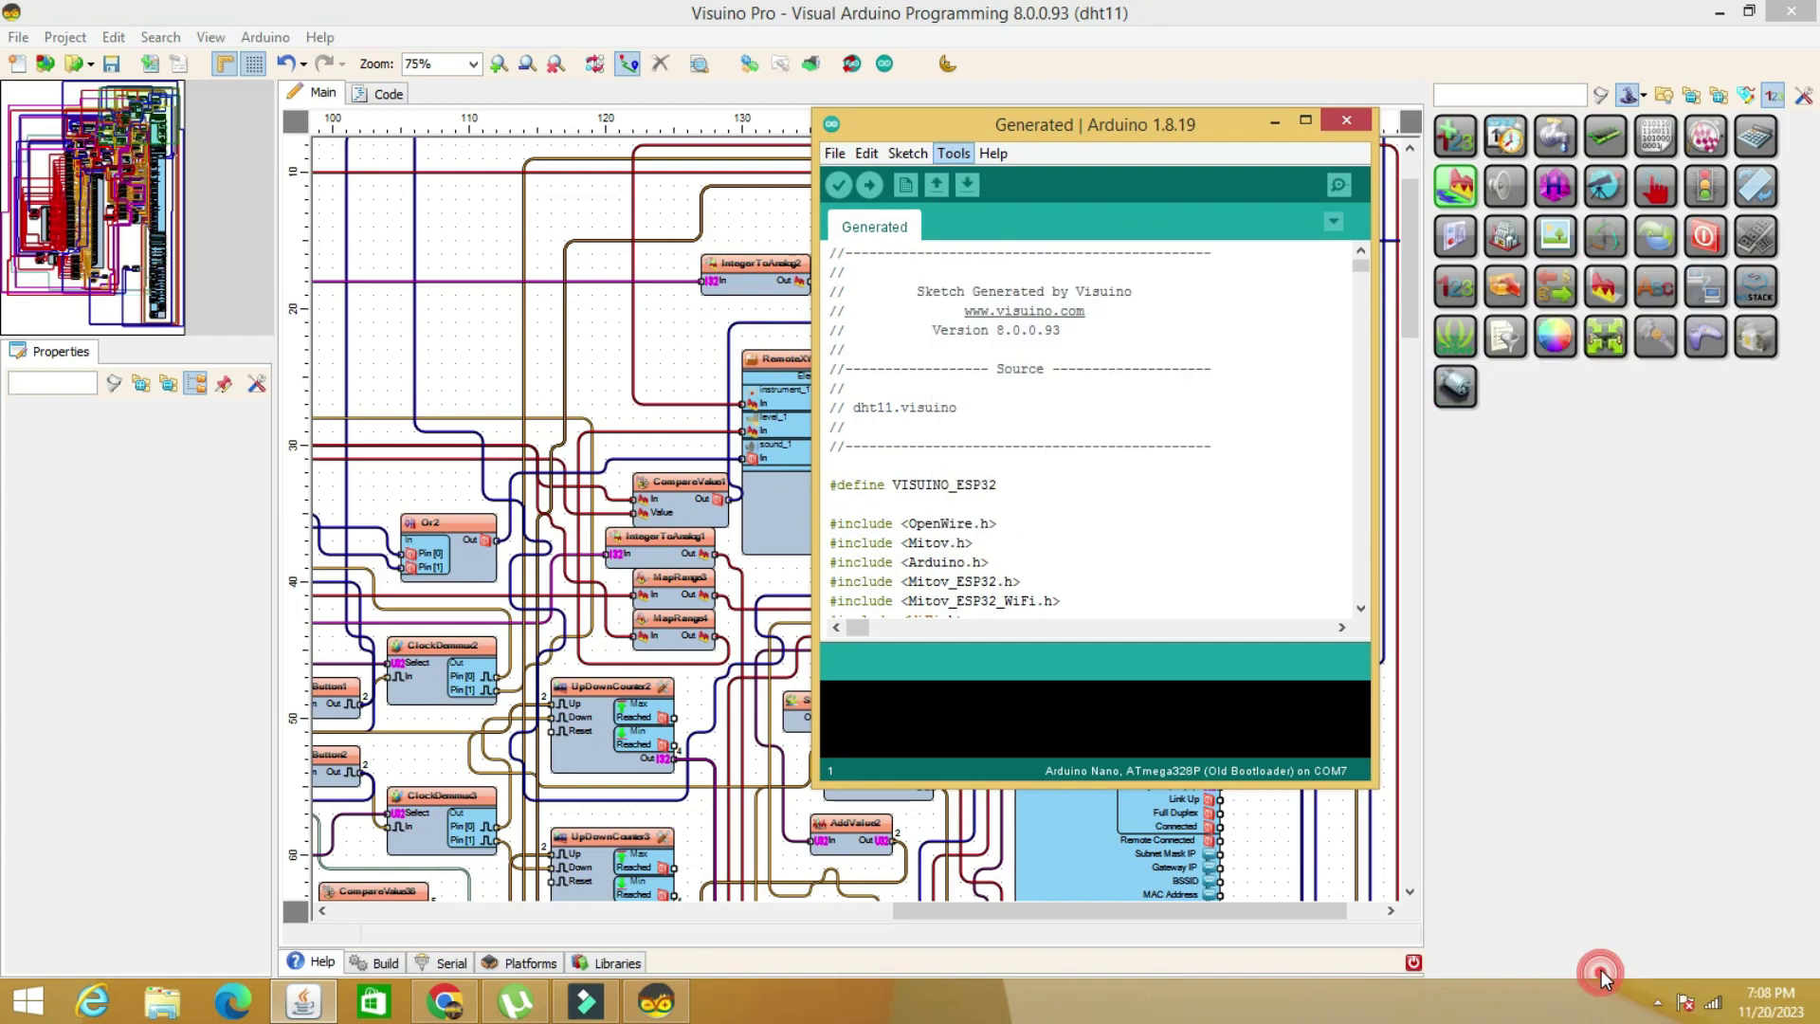
left_click(946, 155)
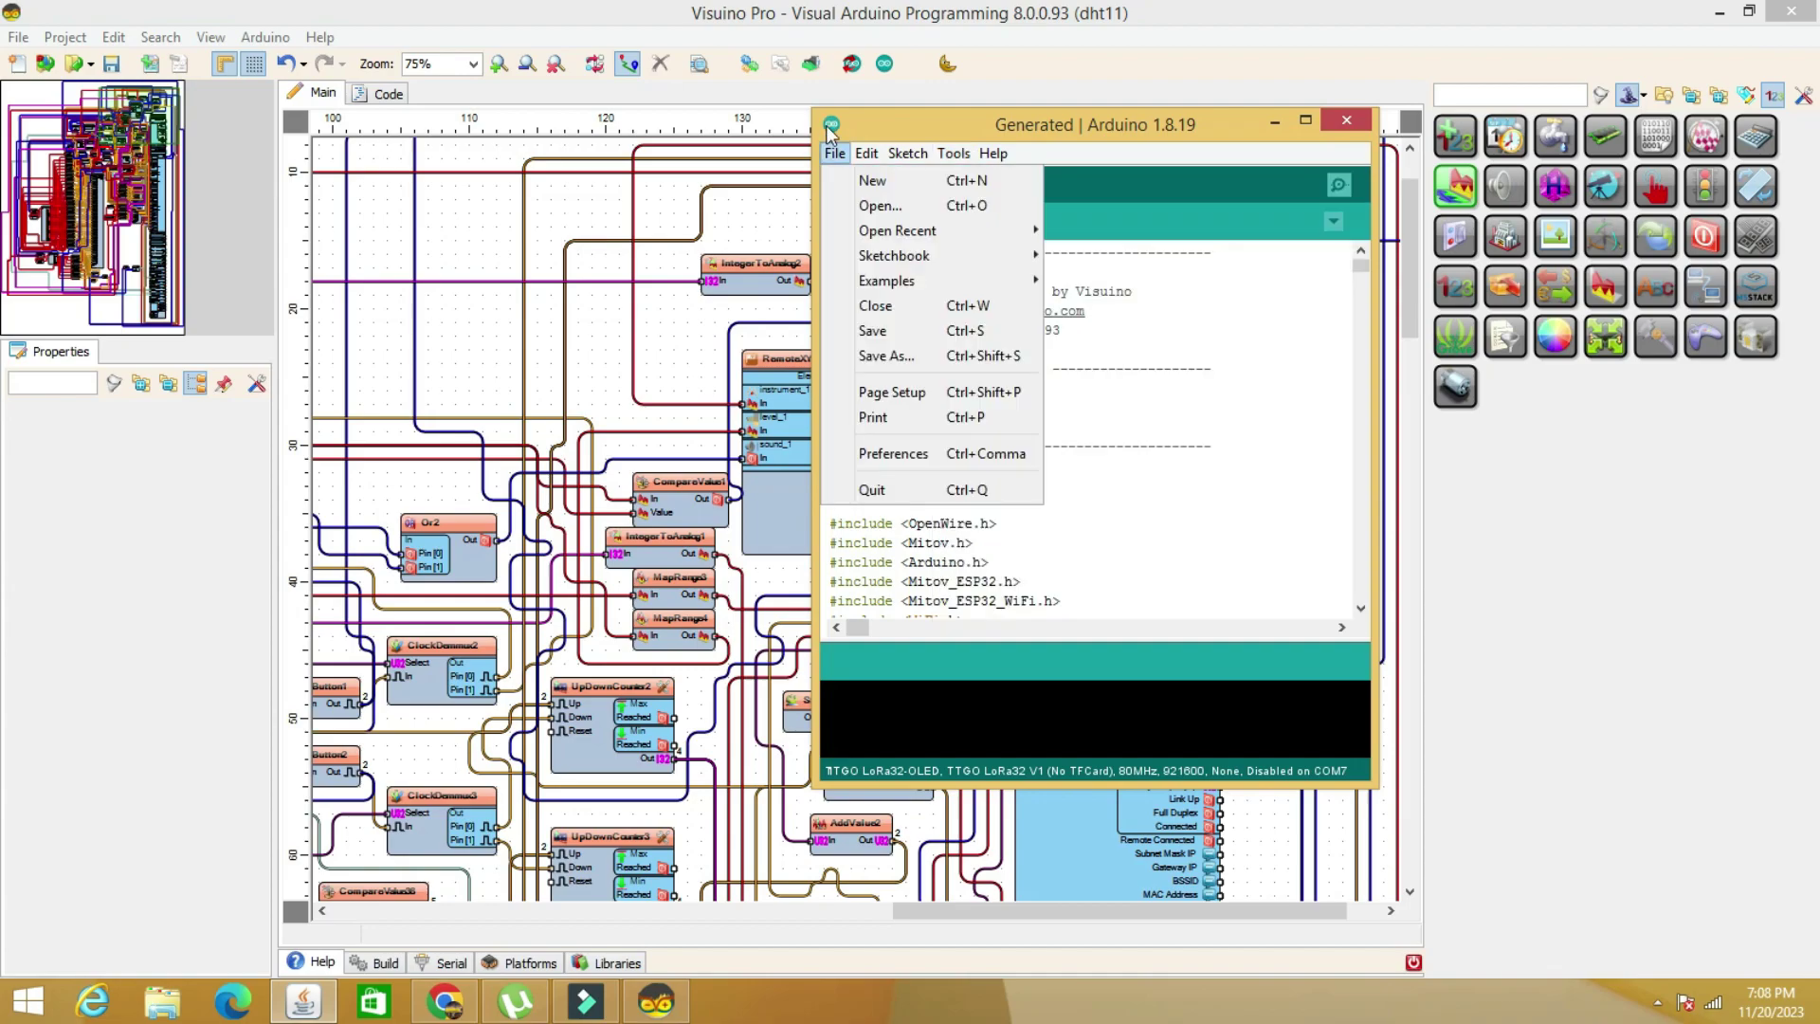
left_click(897, 124)
left_click(870, 184)
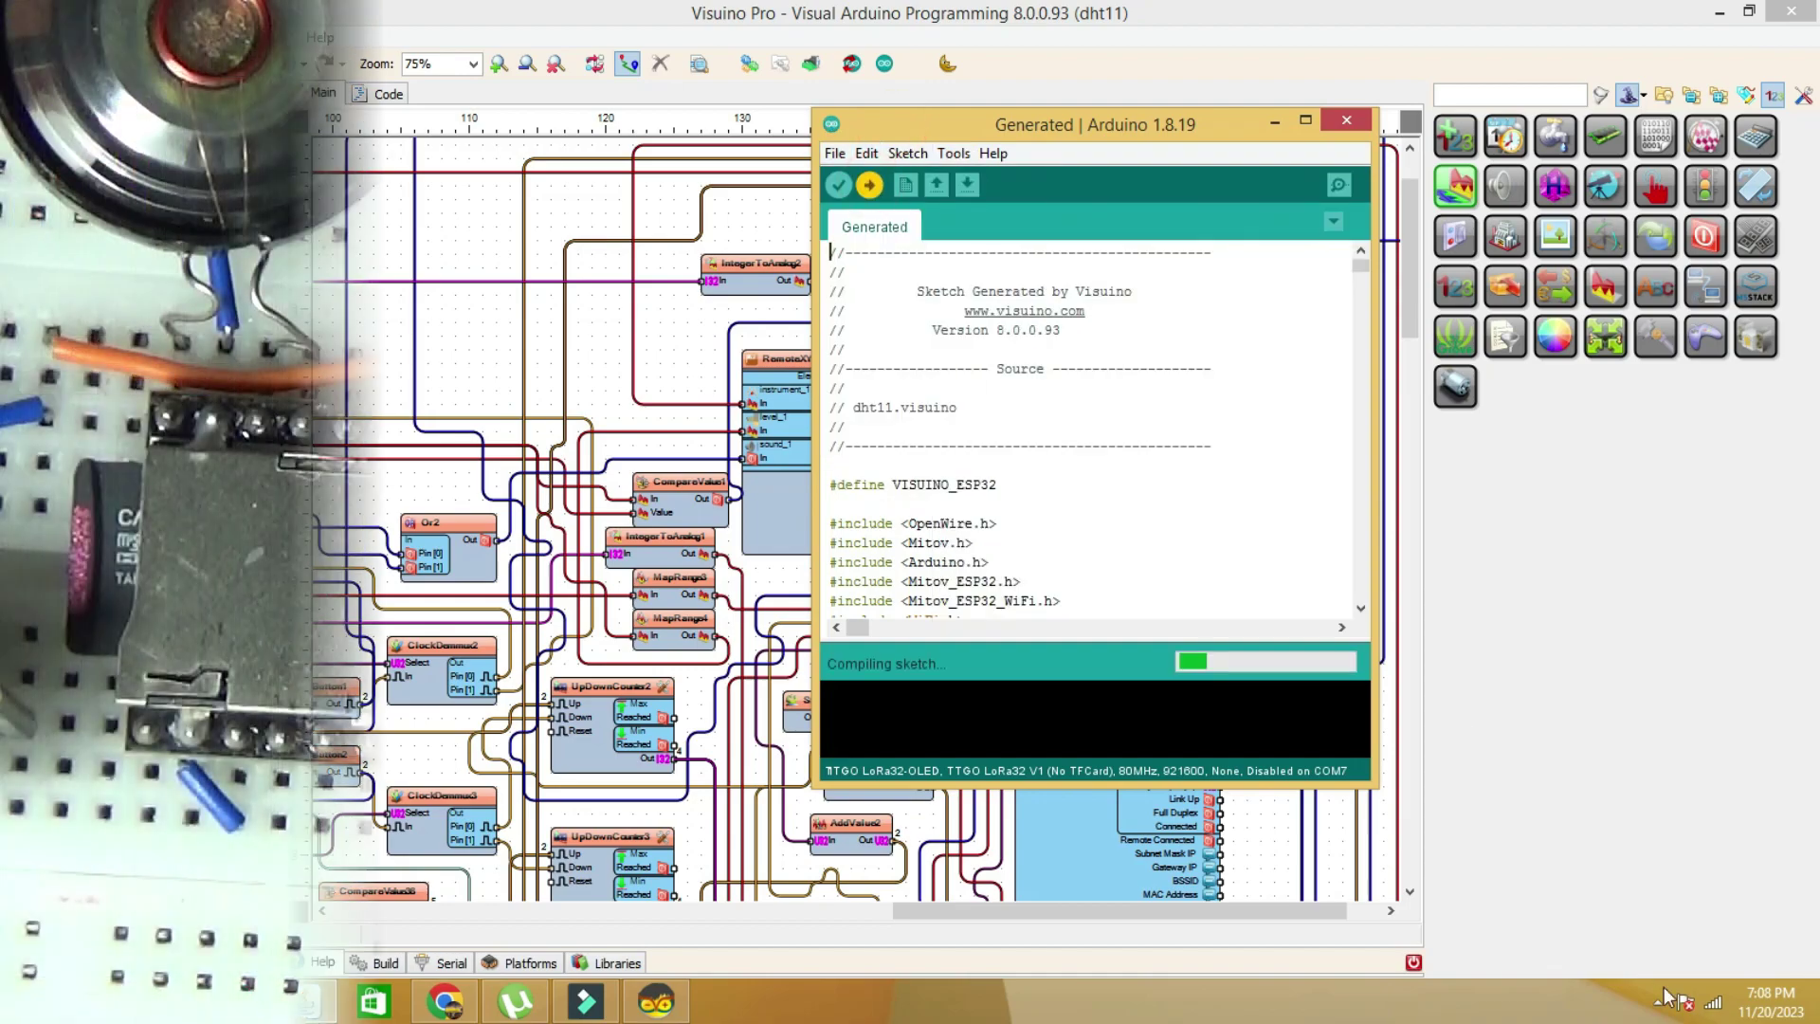